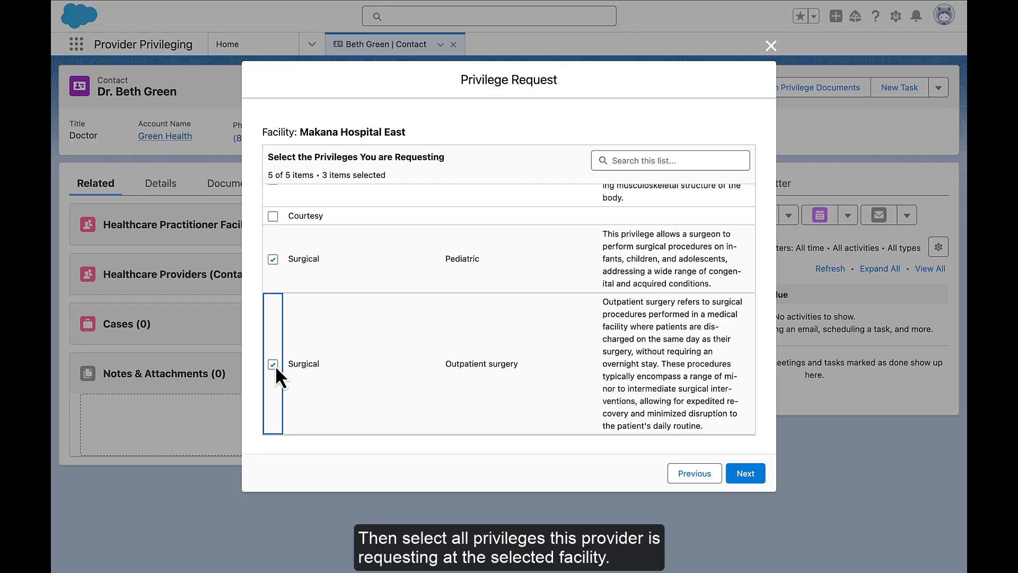
# Submit the privilege request for Makana Hospital East, review its summary, and continue with Upload Documents Now set to Yes.
pyautogui.click(742, 474)
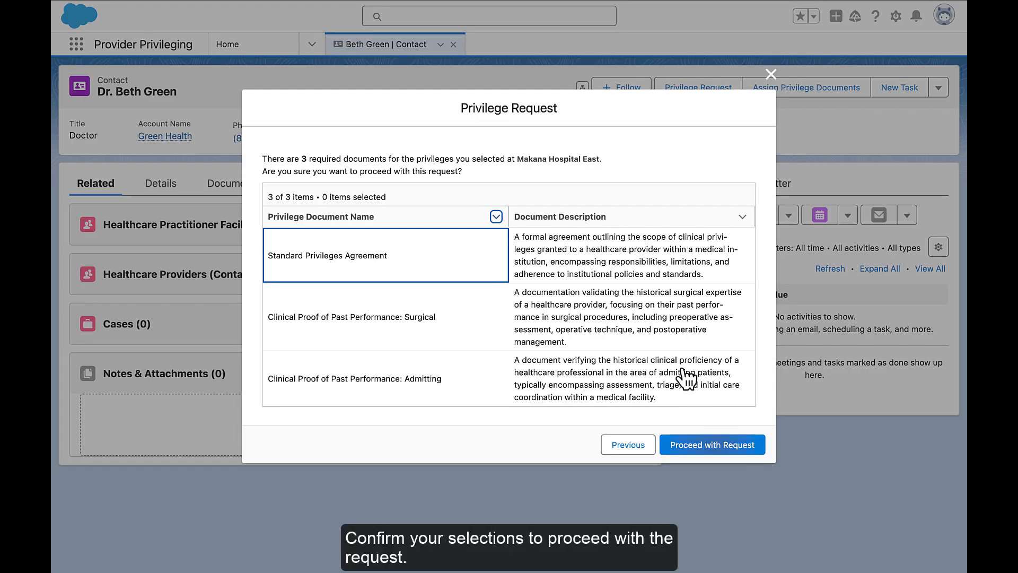
pyautogui.click(693, 450)
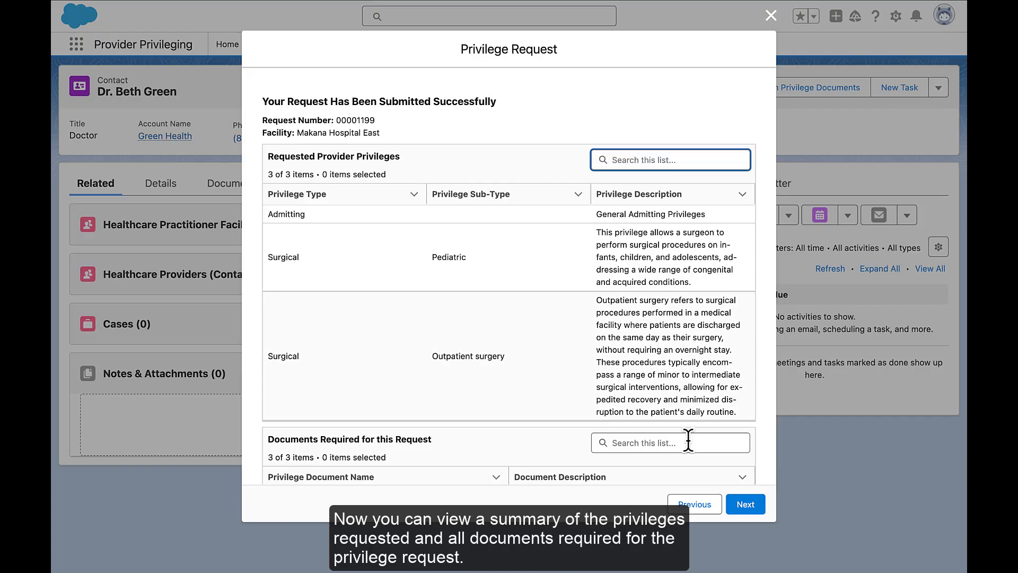
pyautogui.scroll(-5, 688, 441)
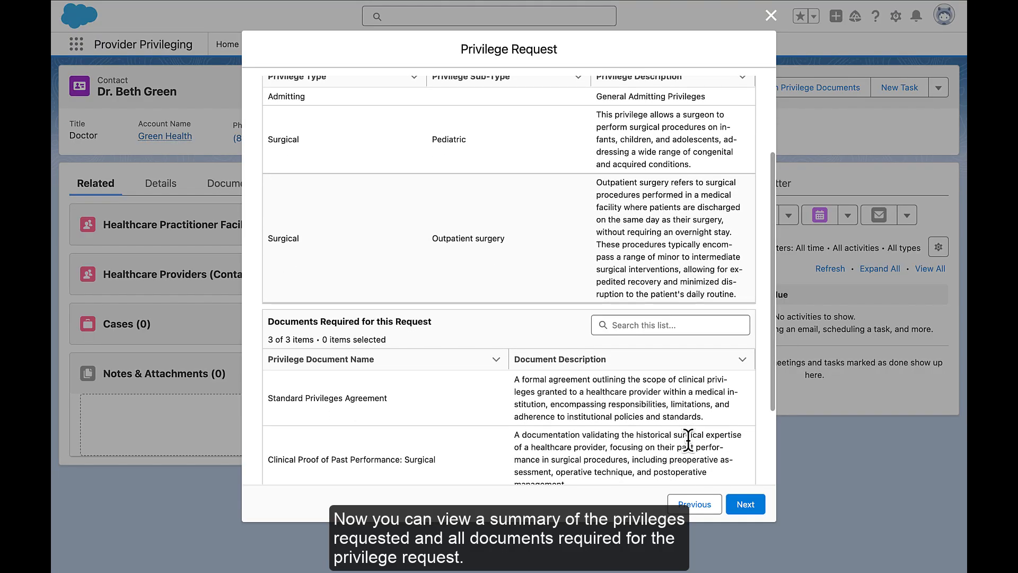
pyautogui.scroll(-5, 688, 441)
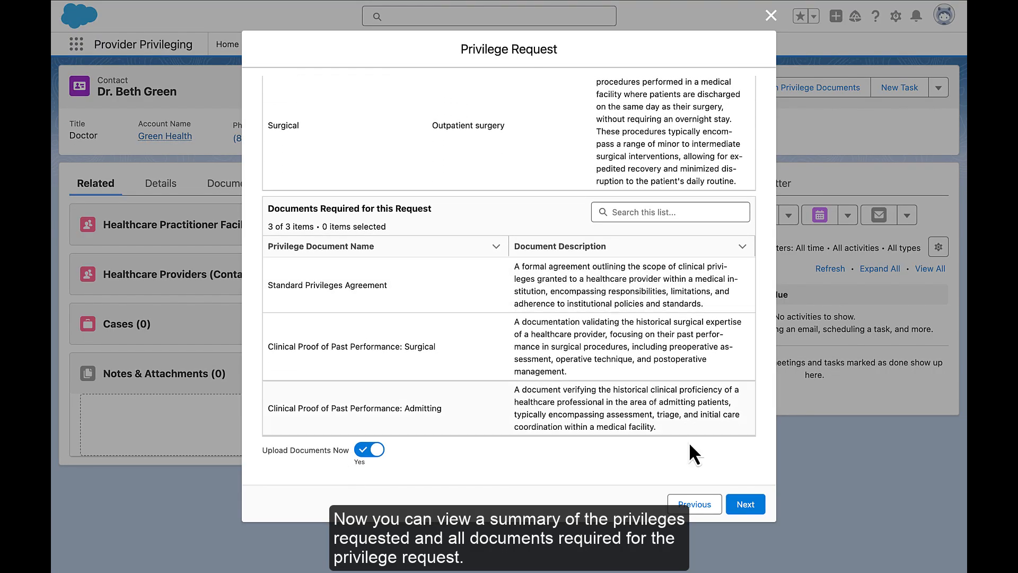
pyautogui.click(744, 505)
# Upload the provider's Standard Agreement PDF from the Desktop as the required Standard Privileges Agreement document.
pyautogui.click(273, 296)
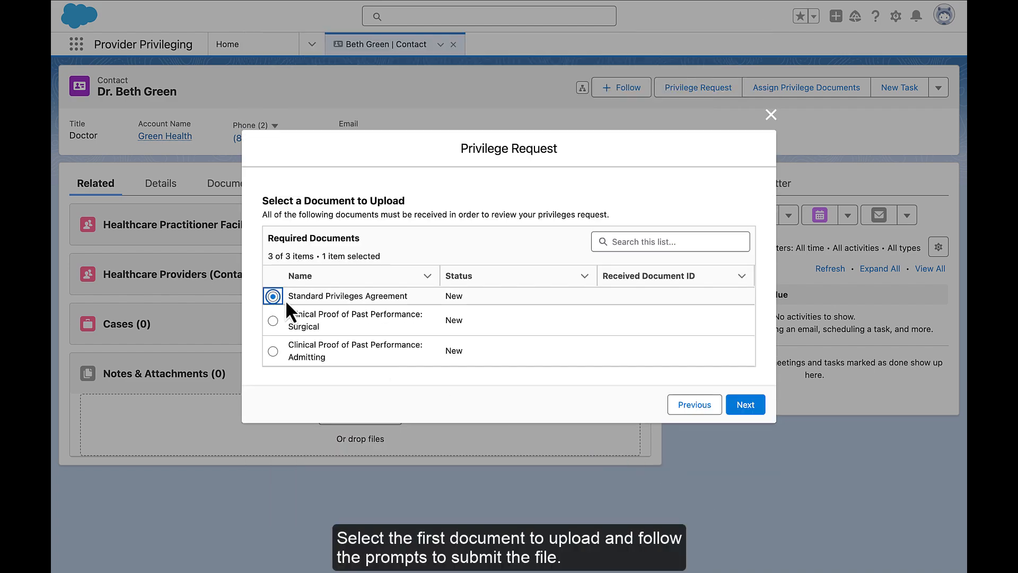
pyautogui.click(745, 405)
pyautogui.click(323, 329)
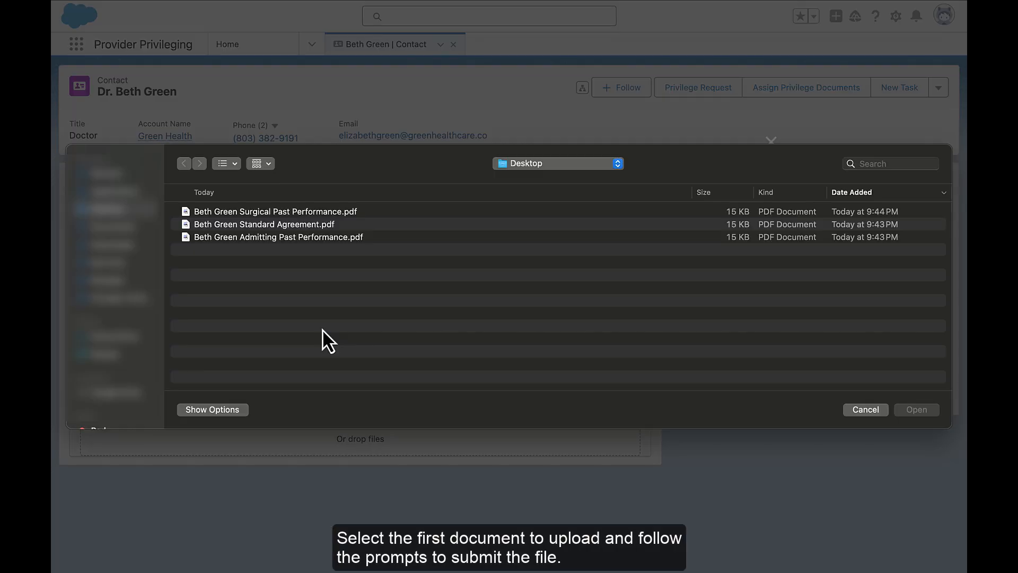
pyautogui.click(311, 225)
pyautogui.click(913, 411)
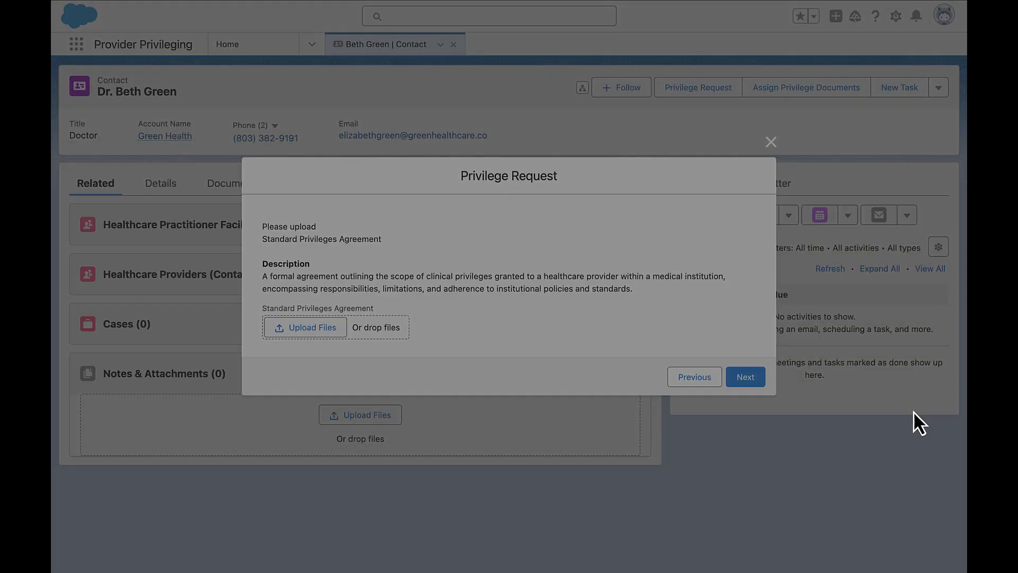
pyautogui.click(677, 313)
pyautogui.click(746, 371)
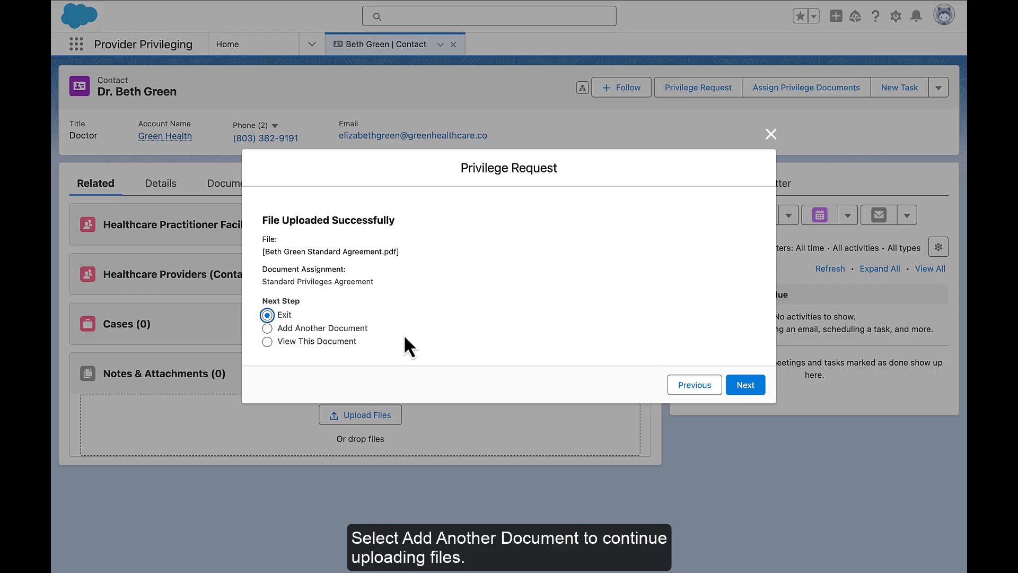
# Add another document by uploading the Surgical Past Performance PDF as Clinical Proof of Past Performance: Surgical, and exit the request.
pyautogui.click(351, 328)
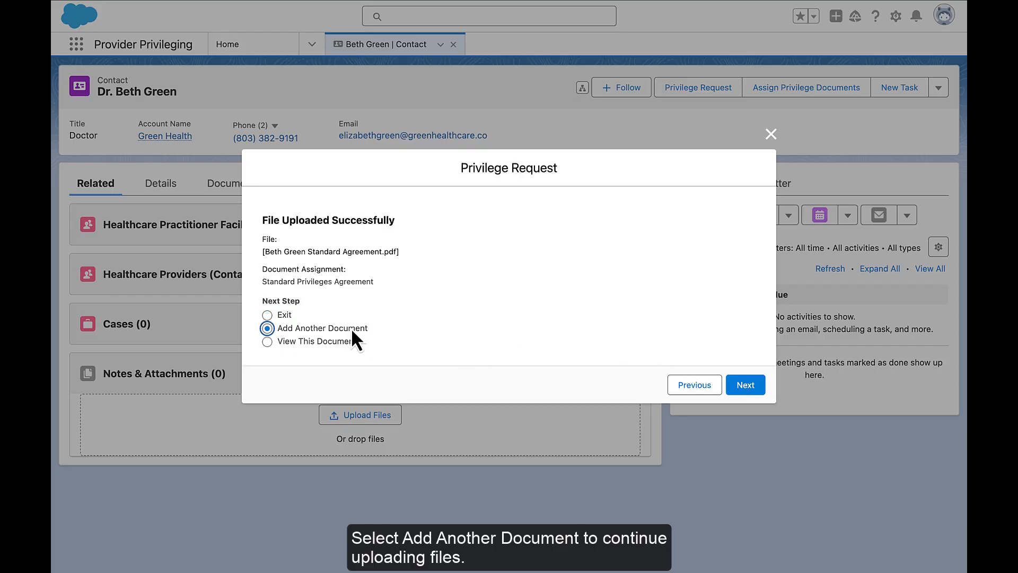
pyautogui.click(753, 384)
pyautogui.click(273, 320)
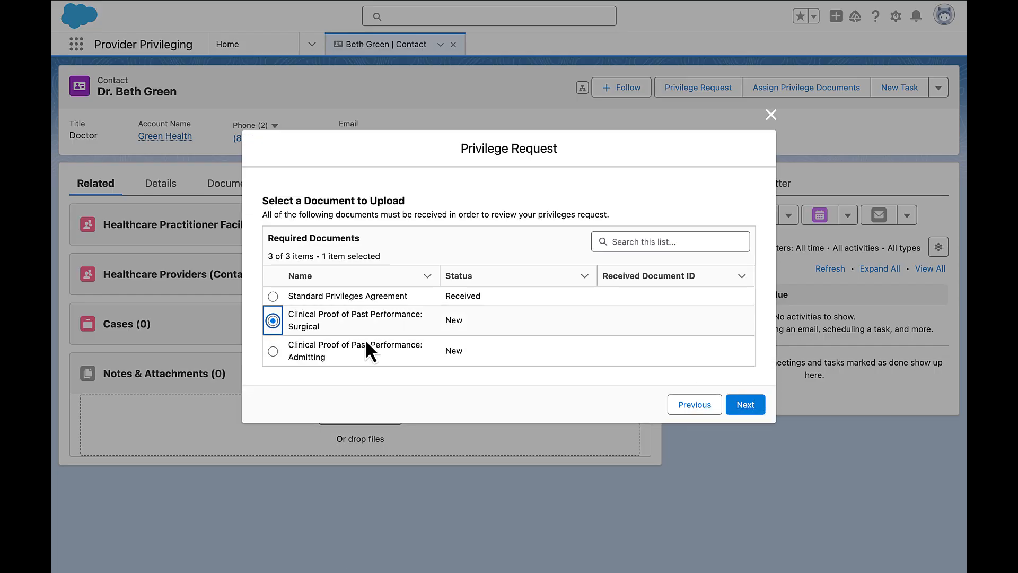
pyautogui.click(745, 404)
pyautogui.click(321, 328)
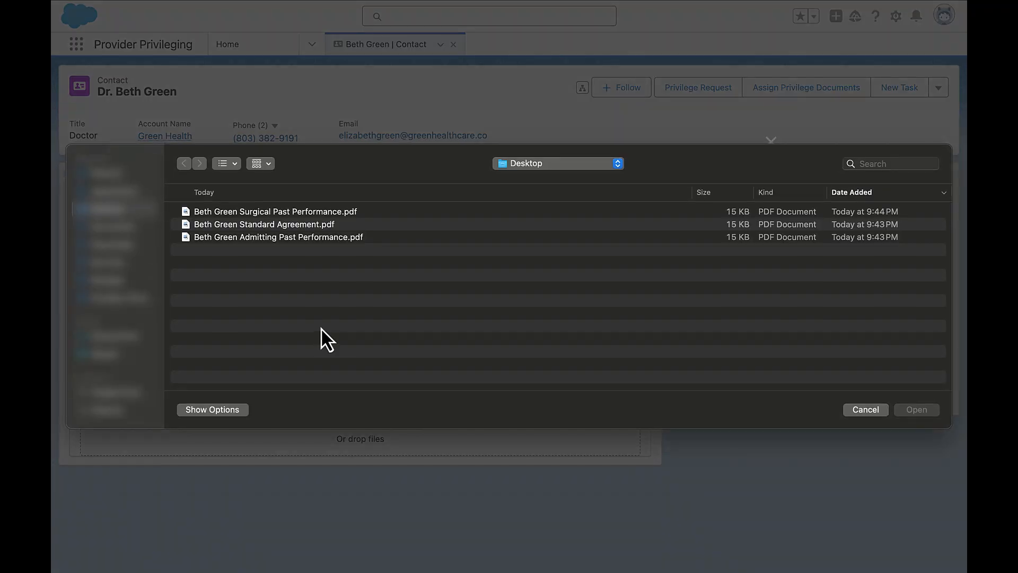
pyautogui.doubleClick(291, 211)
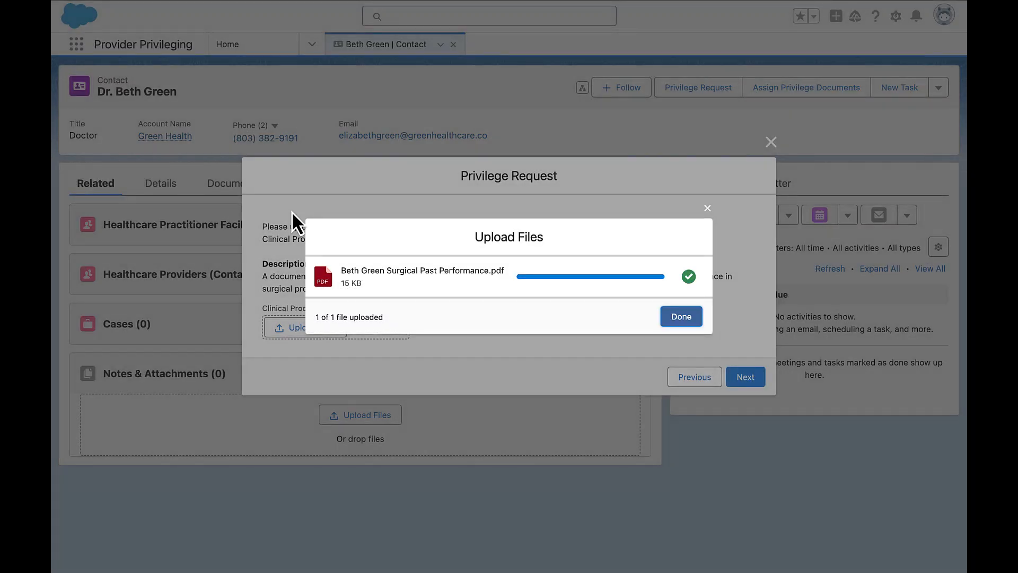
pyautogui.click(690, 320)
pyautogui.click(755, 379)
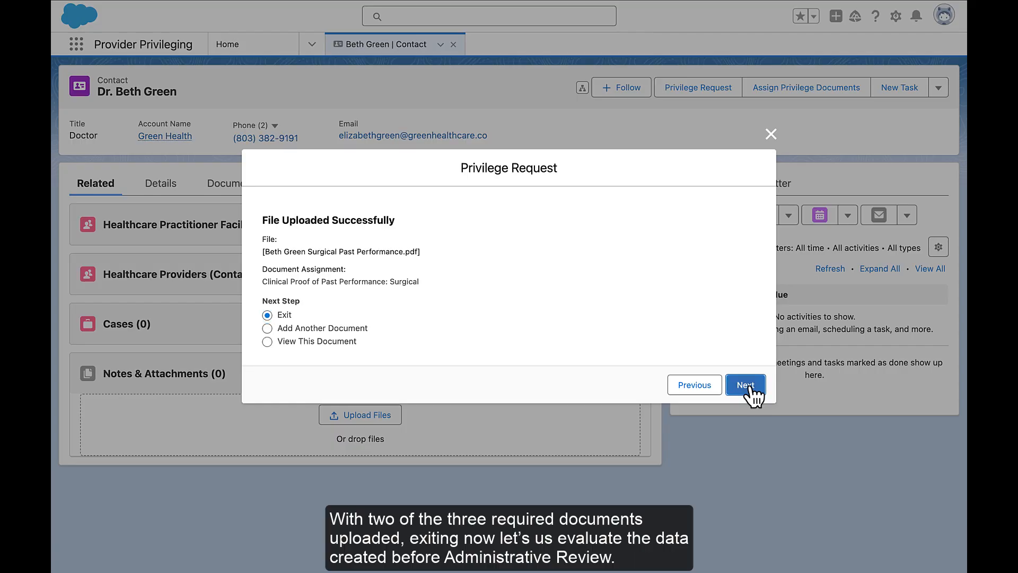
pyautogui.click(750, 386)
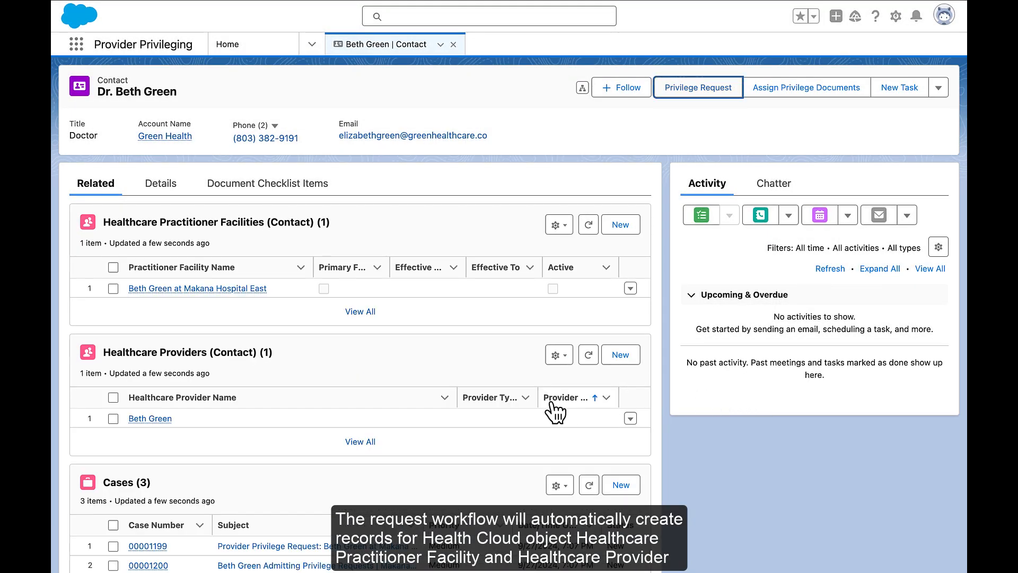
# Review the contact's related facility, provider and case records, and open the parent Provider Privilege Request case.
pyautogui.scroll(-2, 550, 406)
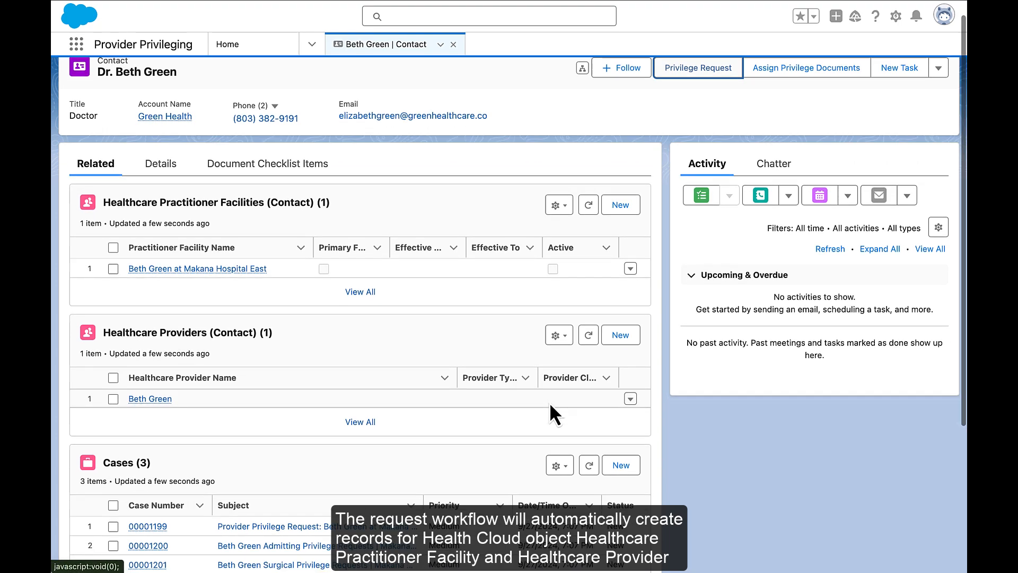
pyautogui.scroll(-3, 550, 405)
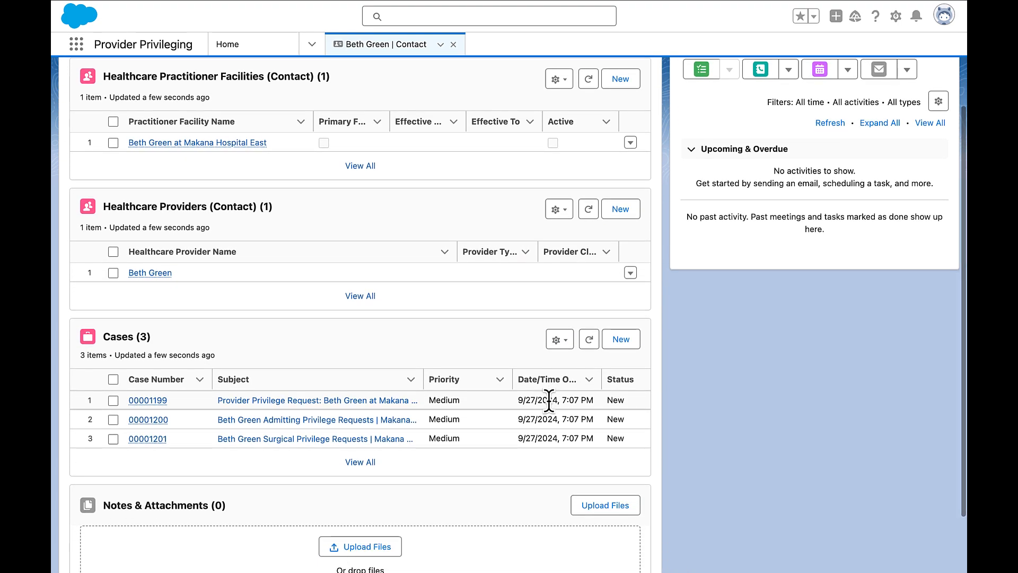
pyautogui.scroll(-1, 549, 402)
pyautogui.scroll(-1, 550, 405)
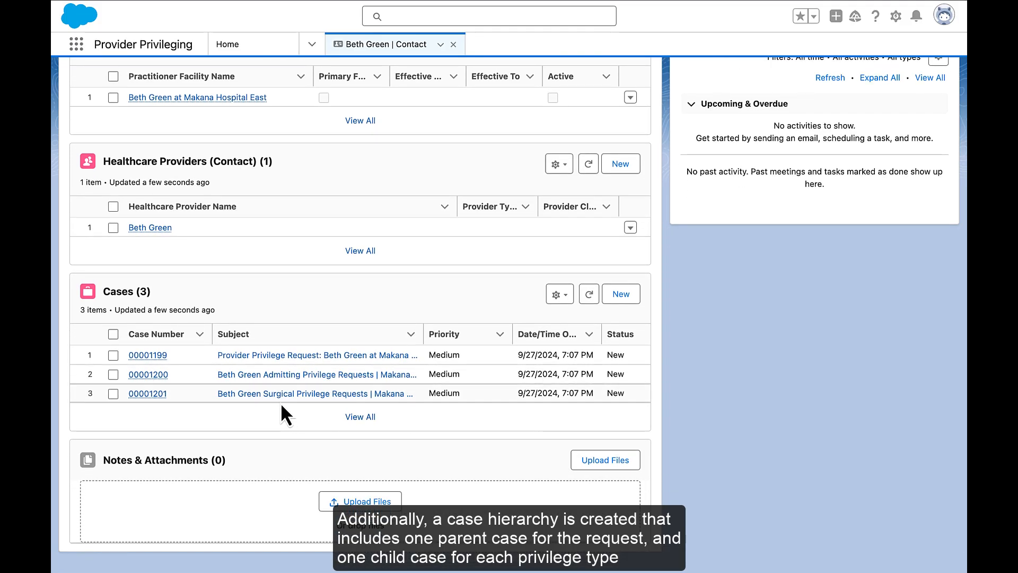
pyautogui.click(149, 355)
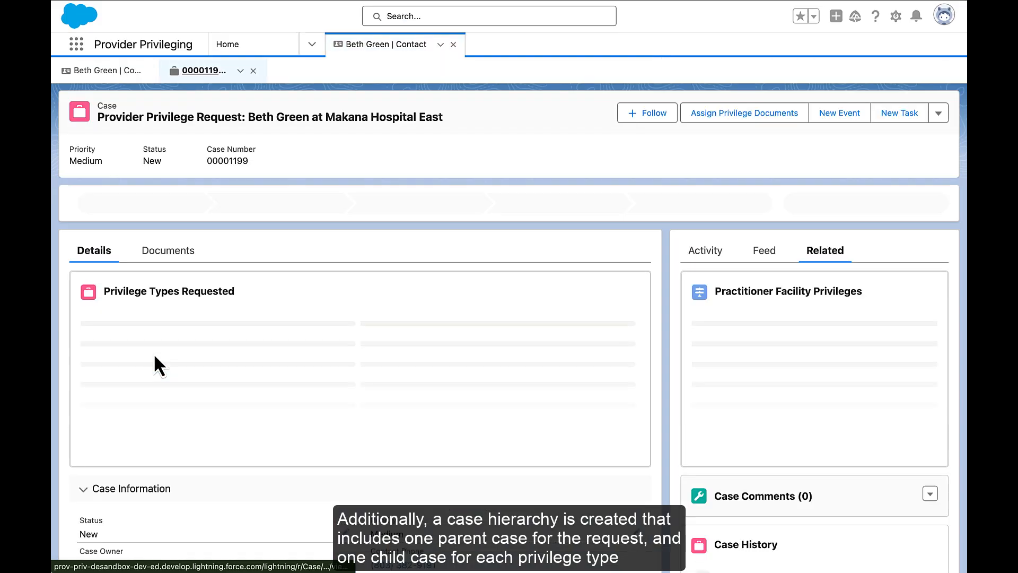
pyautogui.moveTo(153, 353)
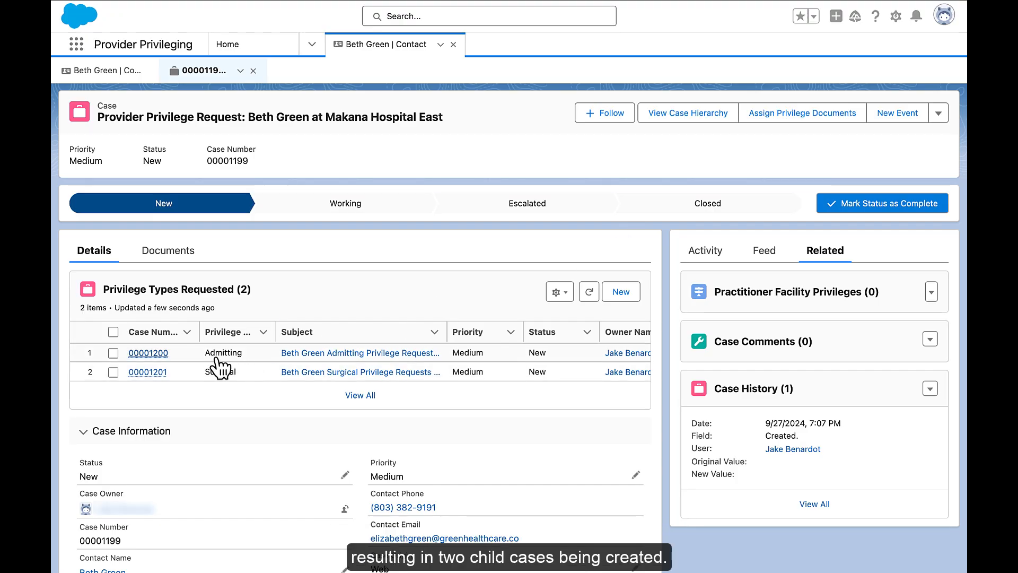
# Inspect the Admitting and Surgical child cases of the parent request, including the surgical case's document checklist.
pyautogui.click(150, 353)
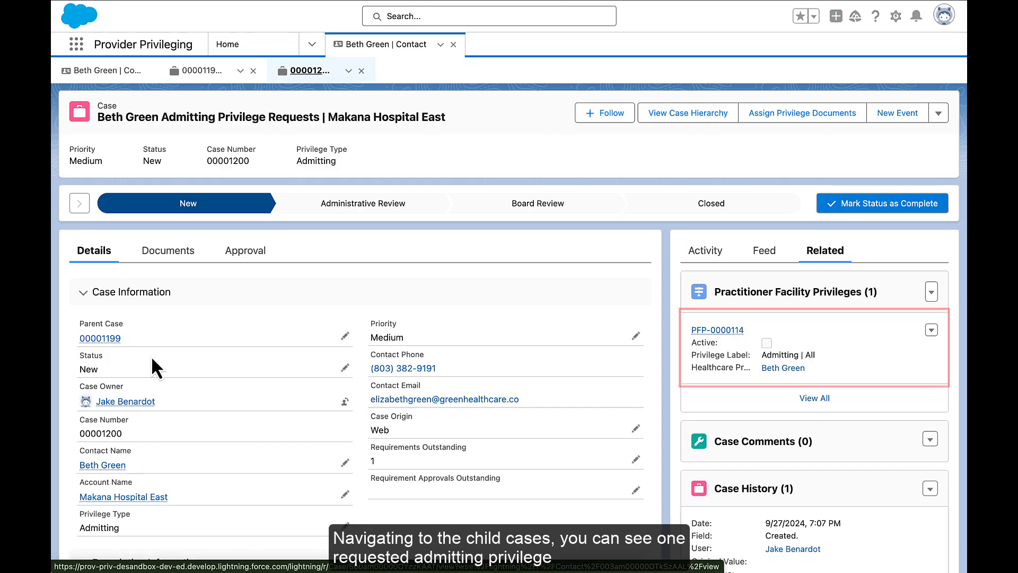
pyautogui.click(203, 80)
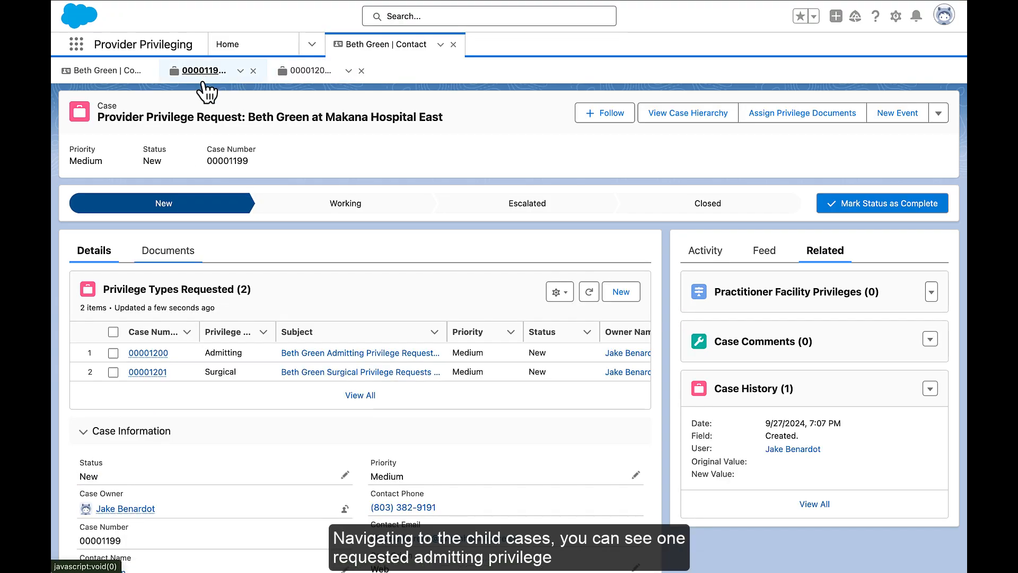
pyautogui.click(148, 371)
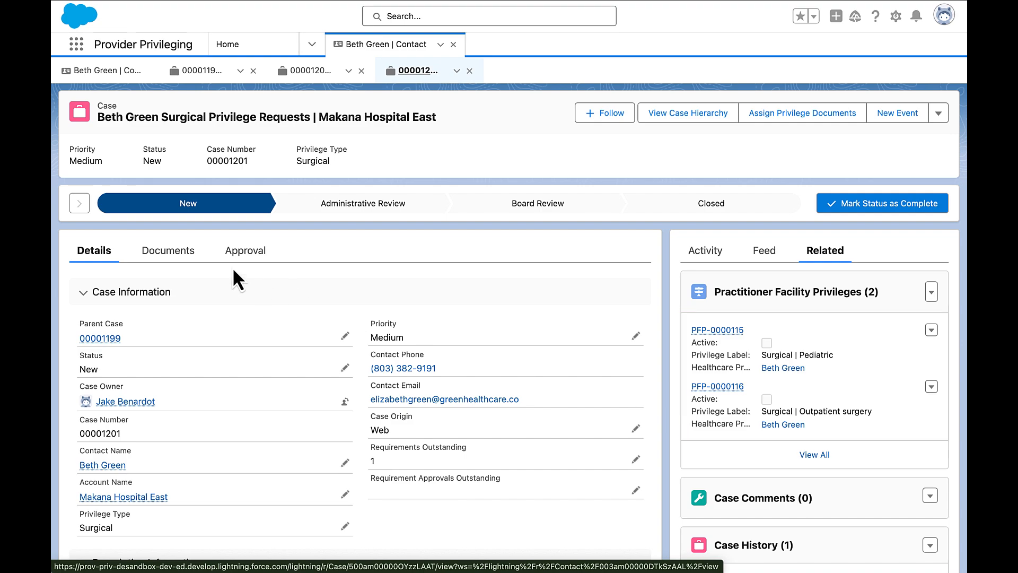
pyautogui.click(186, 264)
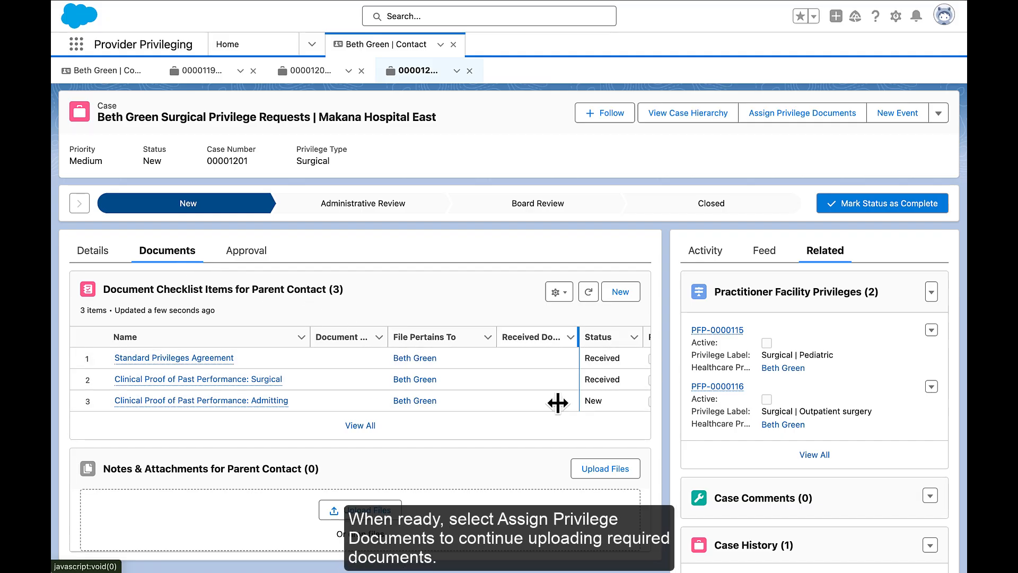
# Assign the Admitting Past Performance PDF from the Desktop to the Clinical Proof of Past Performance: Admitting requirement.
pyautogui.click(780, 111)
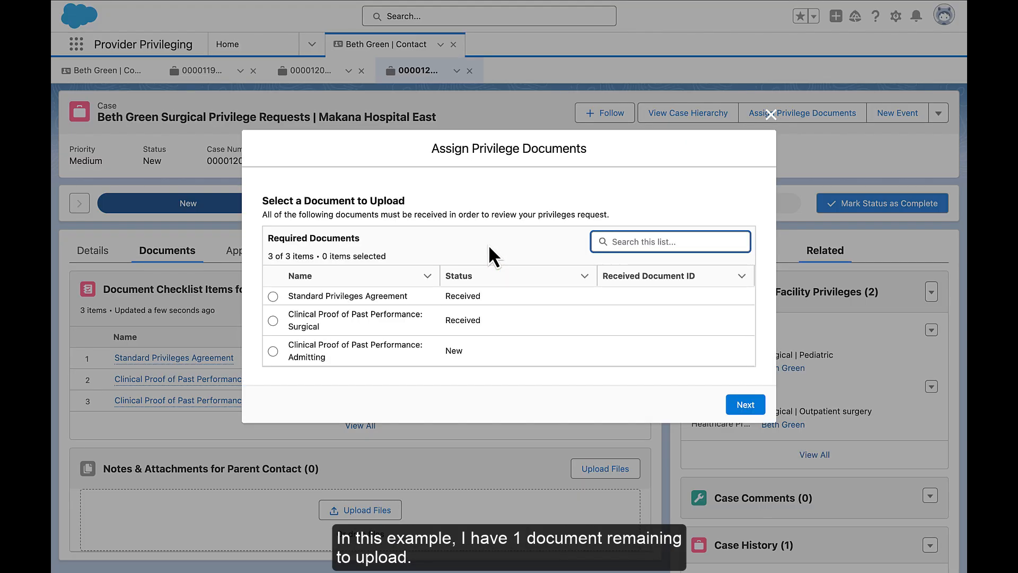
pyautogui.click(273, 351)
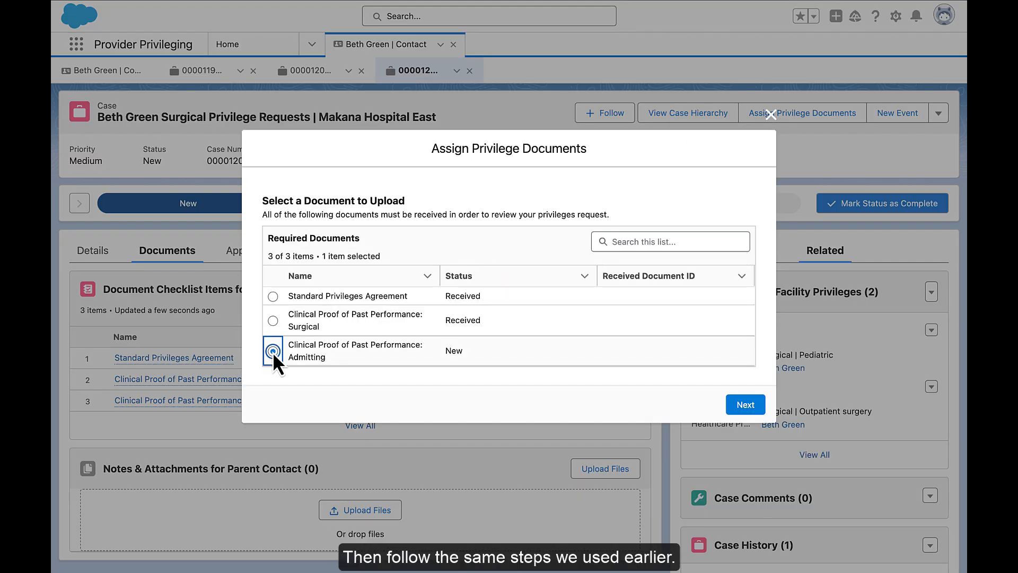
pyautogui.click(747, 403)
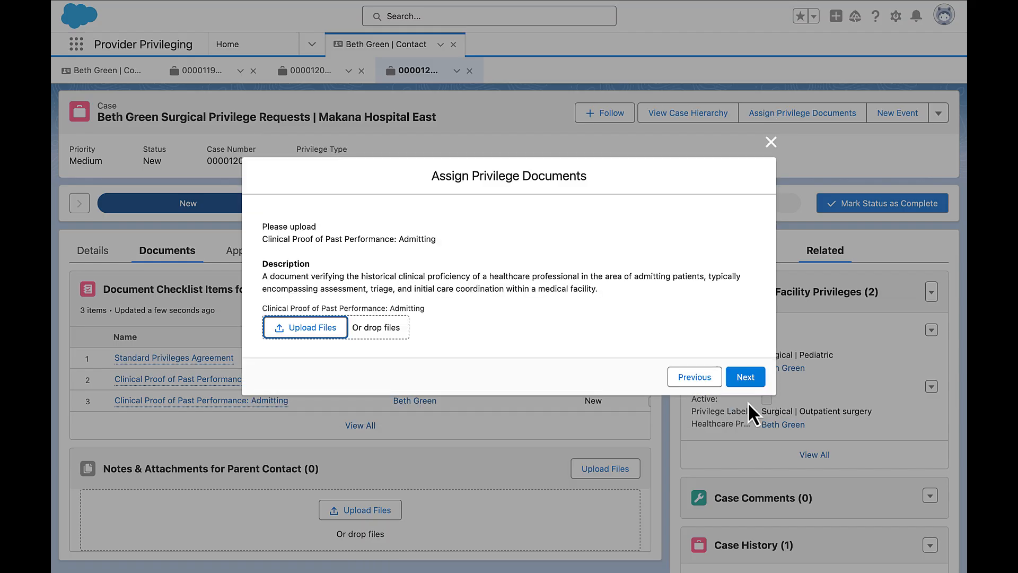
pyautogui.click(328, 330)
pyautogui.click(318, 238)
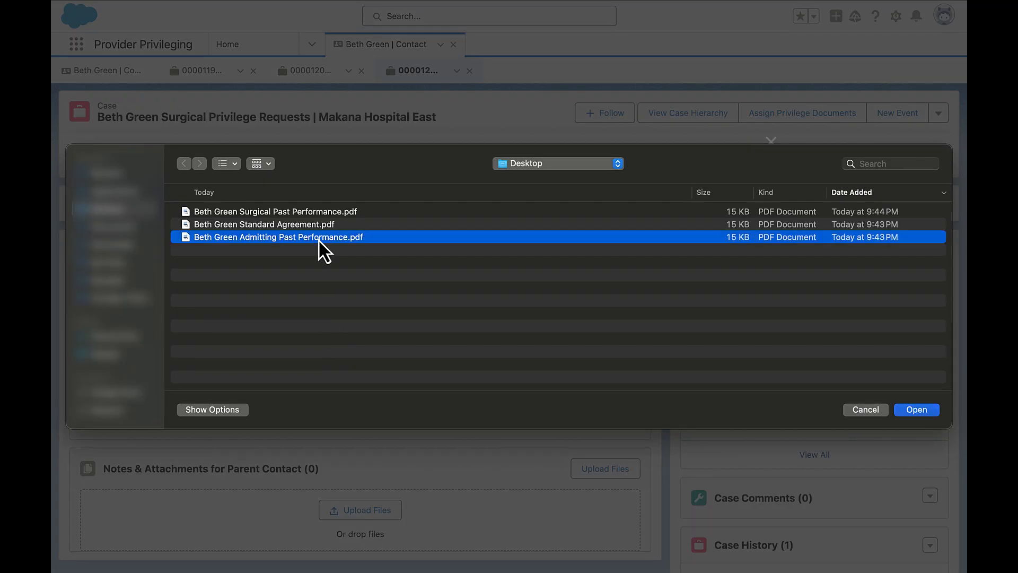
pyautogui.click(913, 409)
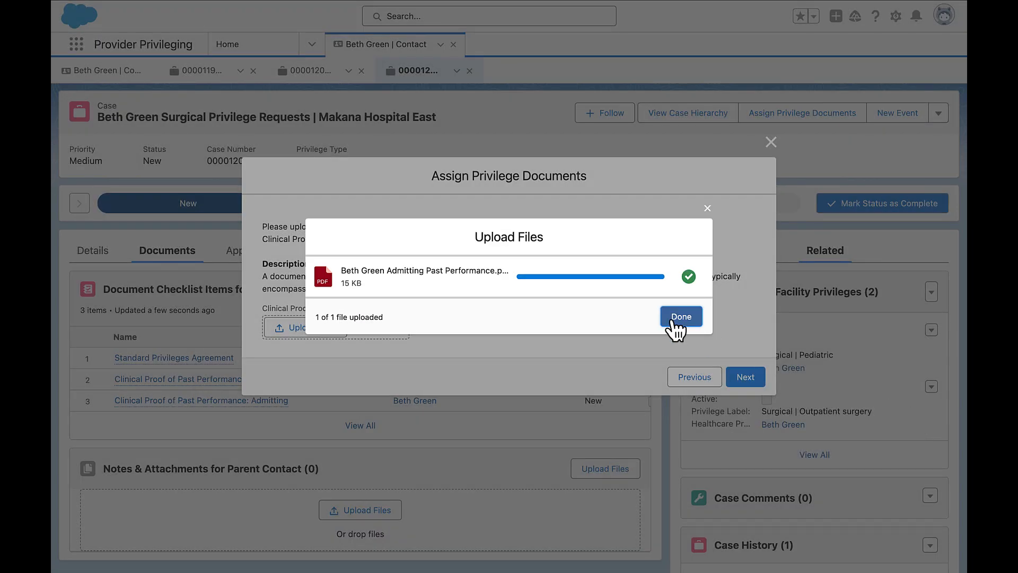
pyautogui.click(674, 320)
pyautogui.click(744, 377)
pyautogui.click(743, 380)
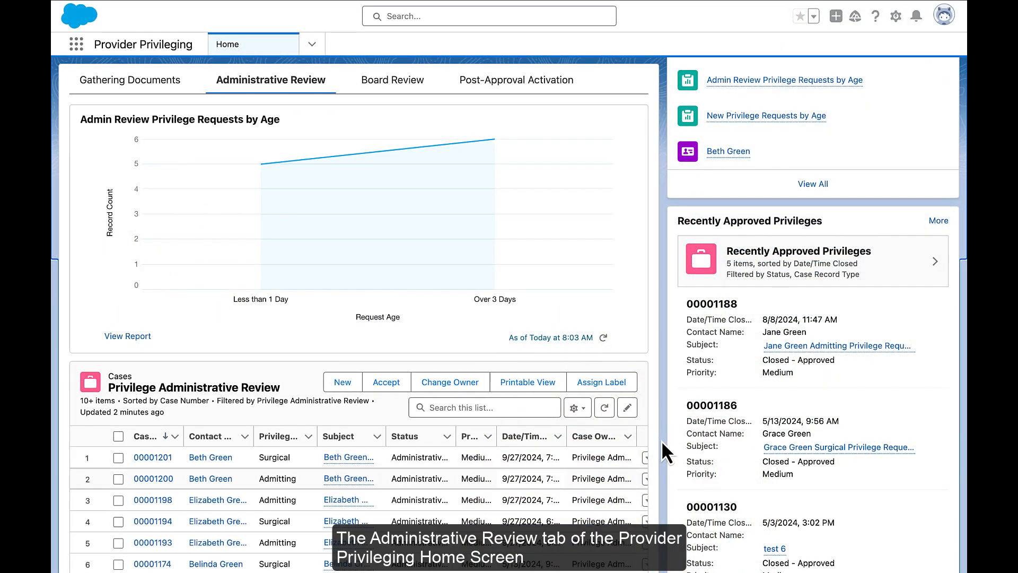
# Open the provider's surgical request case from the Privilege Administrative Review list and examine its document checklist items.
pyautogui.click(153, 458)
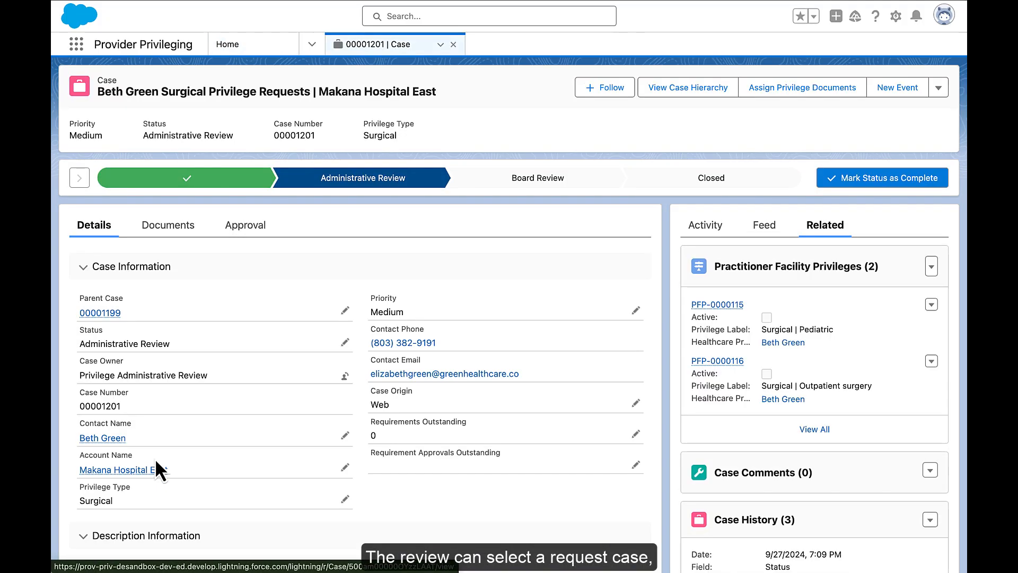
pyautogui.scroll(-2, 156, 460)
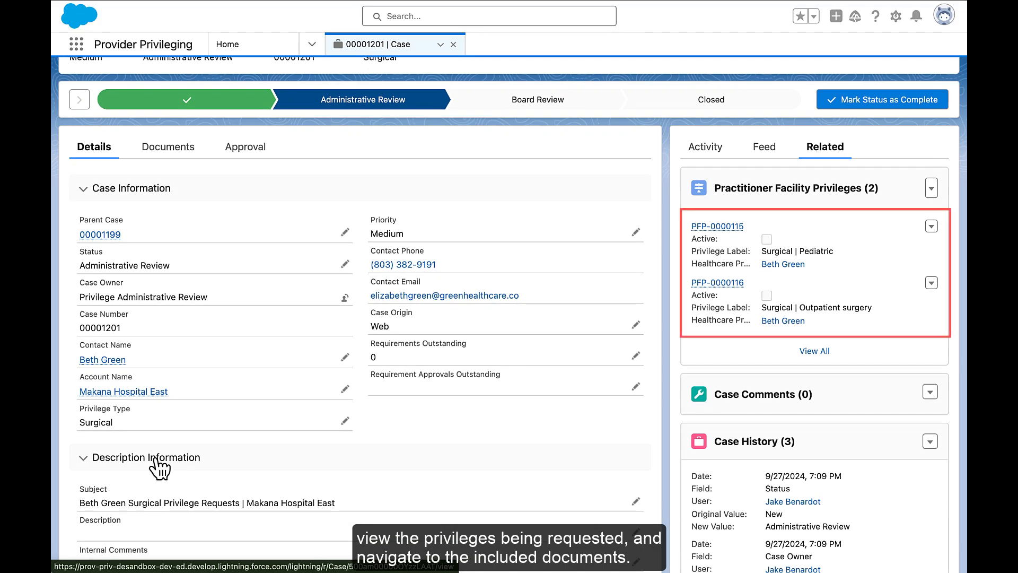
pyautogui.click(181, 154)
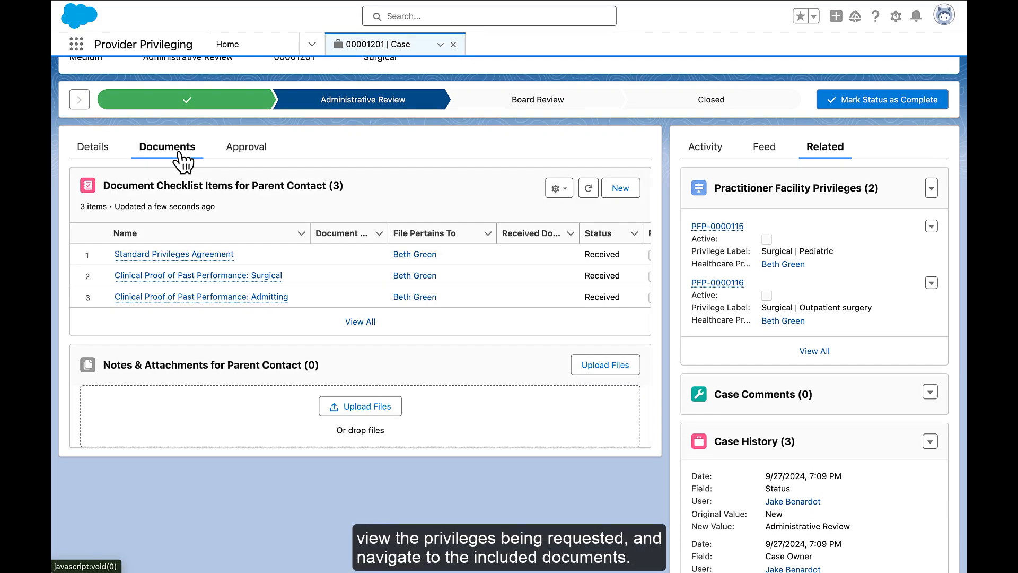
pyautogui.hscroll(5, 362, 295)
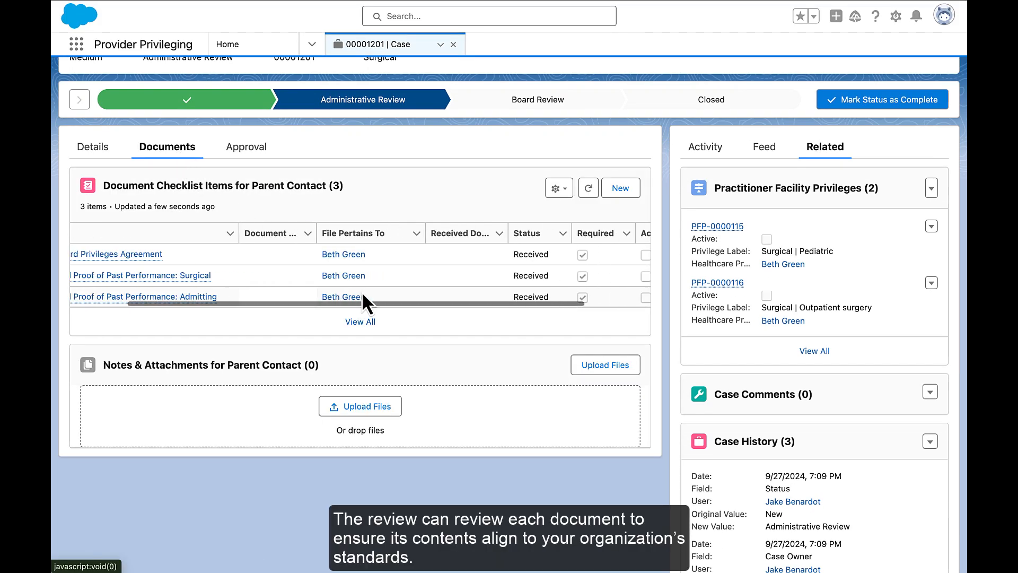
# Review the Standard Privileges Agreement document from the case's checklist, and close the review to return to the case.
pyautogui.click(629, 255)
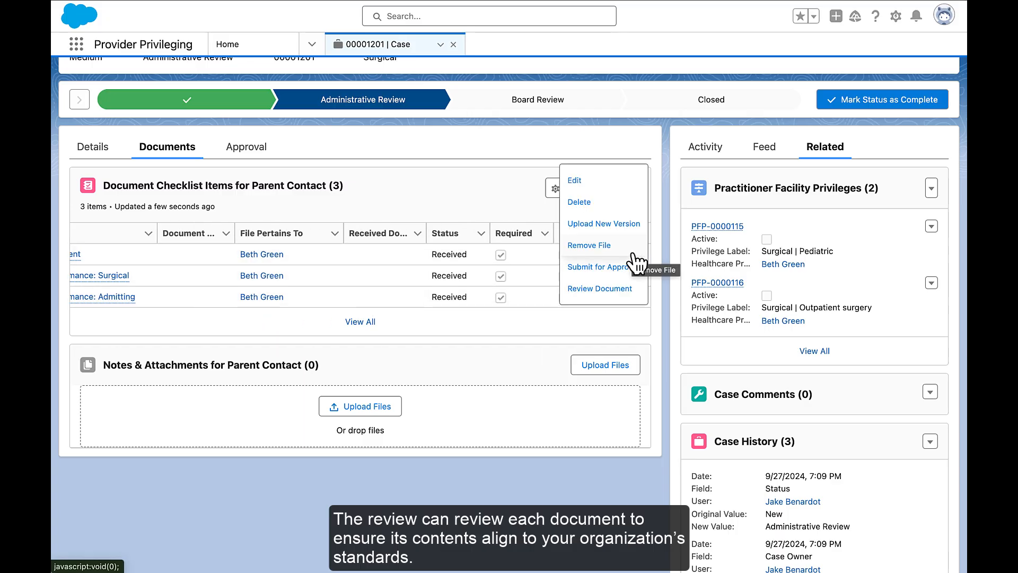
pyautogui.click(630, 281)
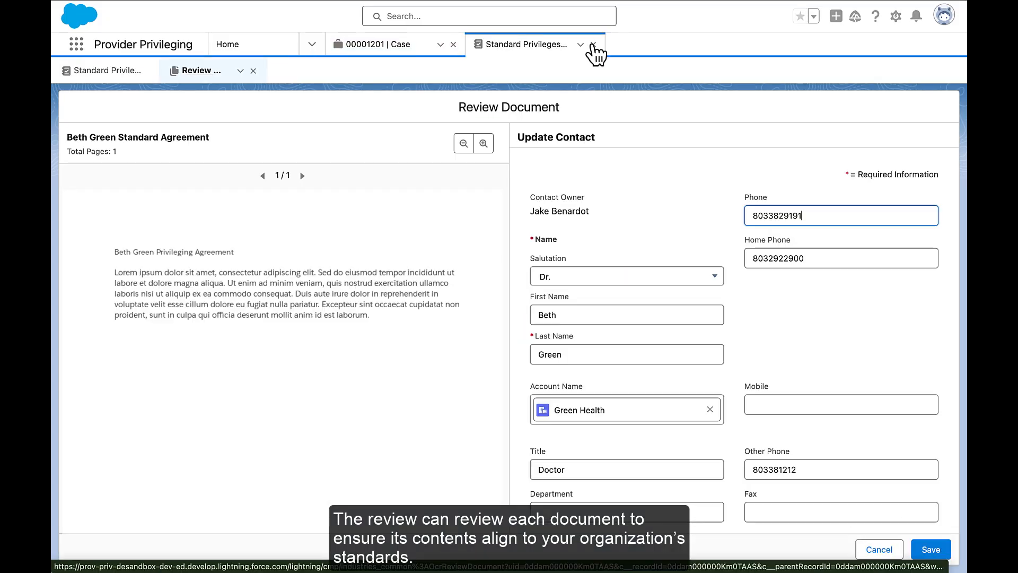
pyautogui.click(594, 45)
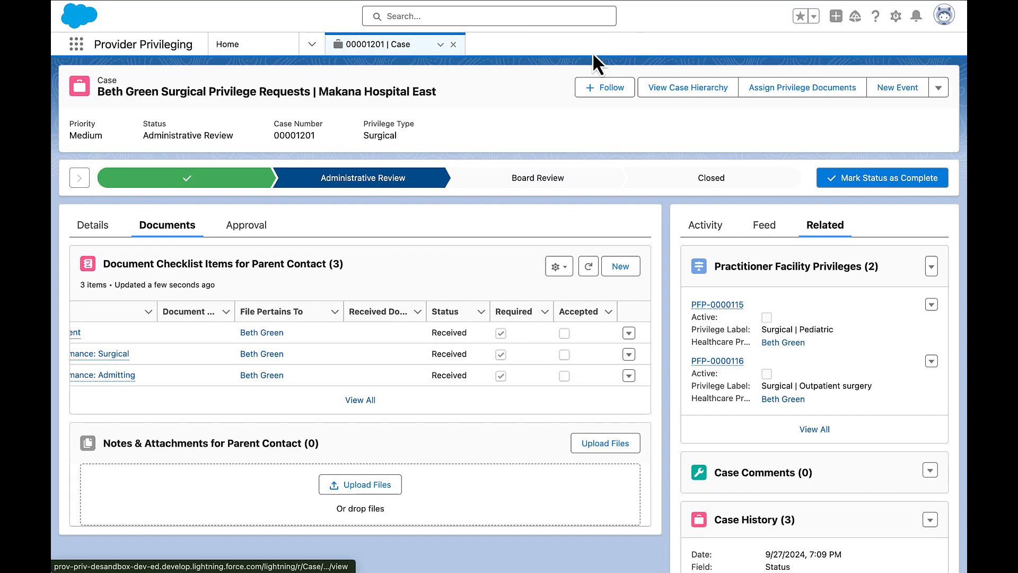
# Set the status of the Standard Privileges Agreement checklist item to Accepted and save it.
pyautogui.click(629, 333)
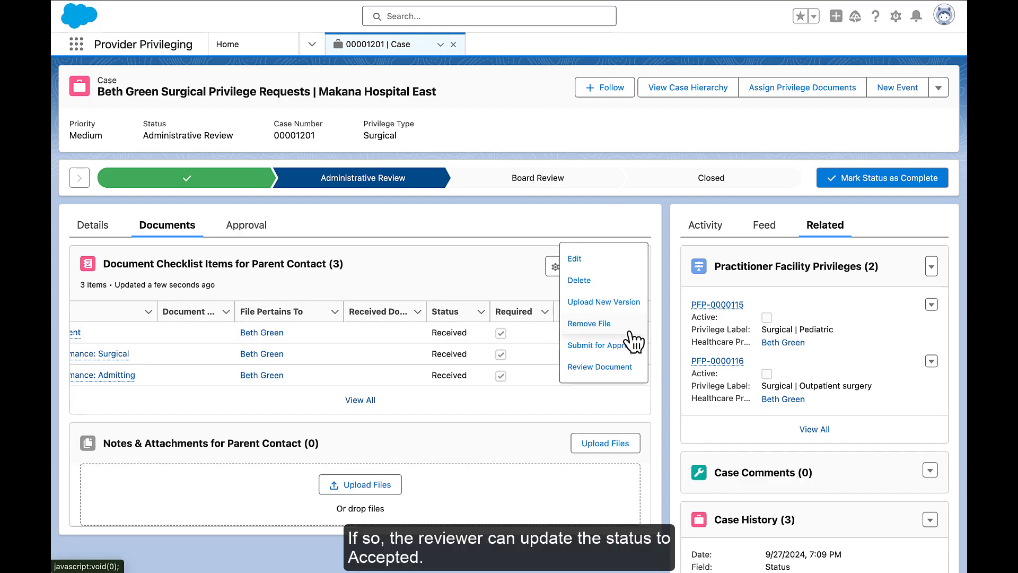
pyautogui.click(618, 262)
pyautogui.click(638, 233)
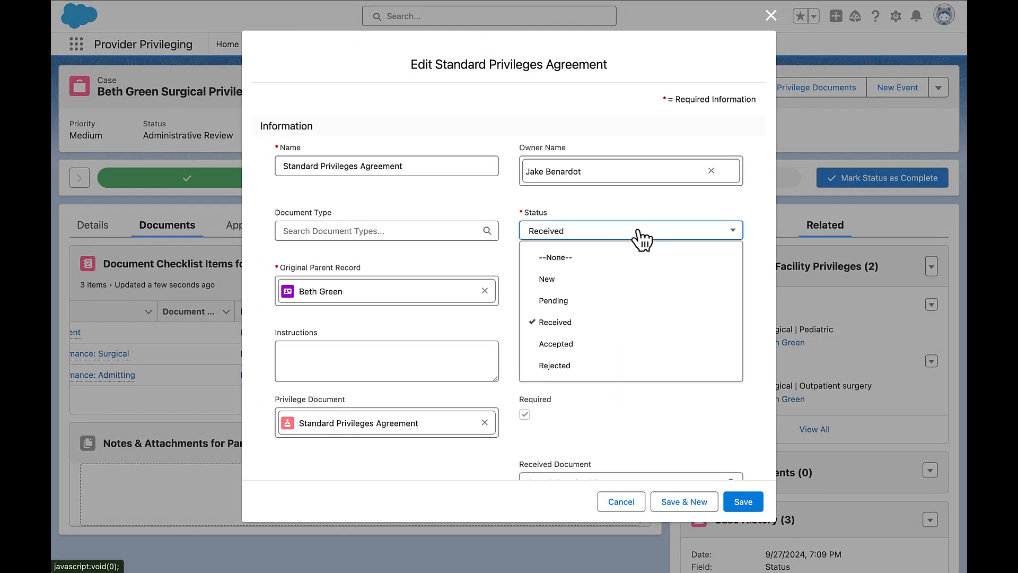
pyautogui.click(649, 344)
pyautogui.click(741, 501)
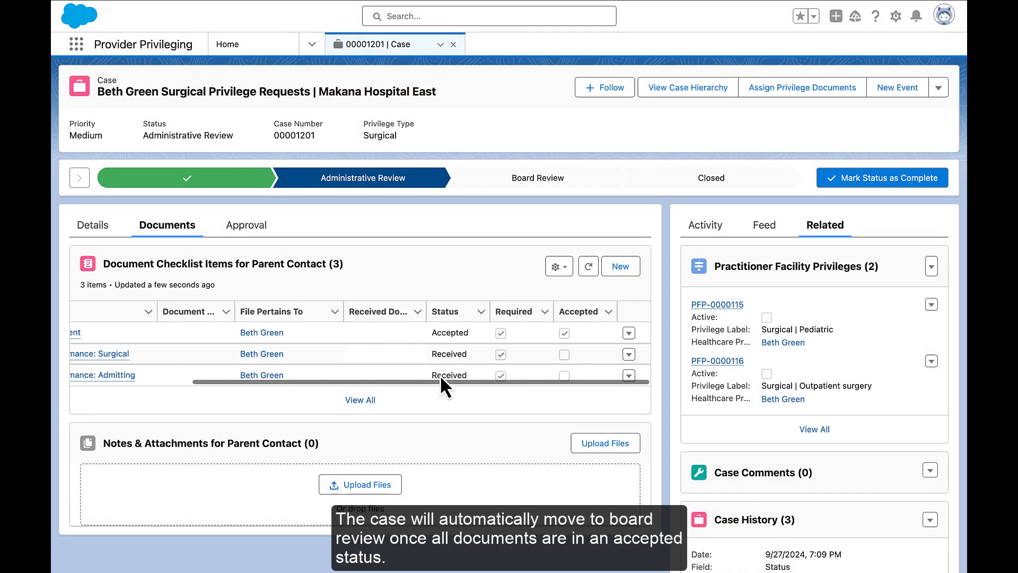
# Edit the Clinical Proof of Past Performance: Surgical checklist item, setting its status to Accepted, and save the change.
pyautogui.click(628, 354)
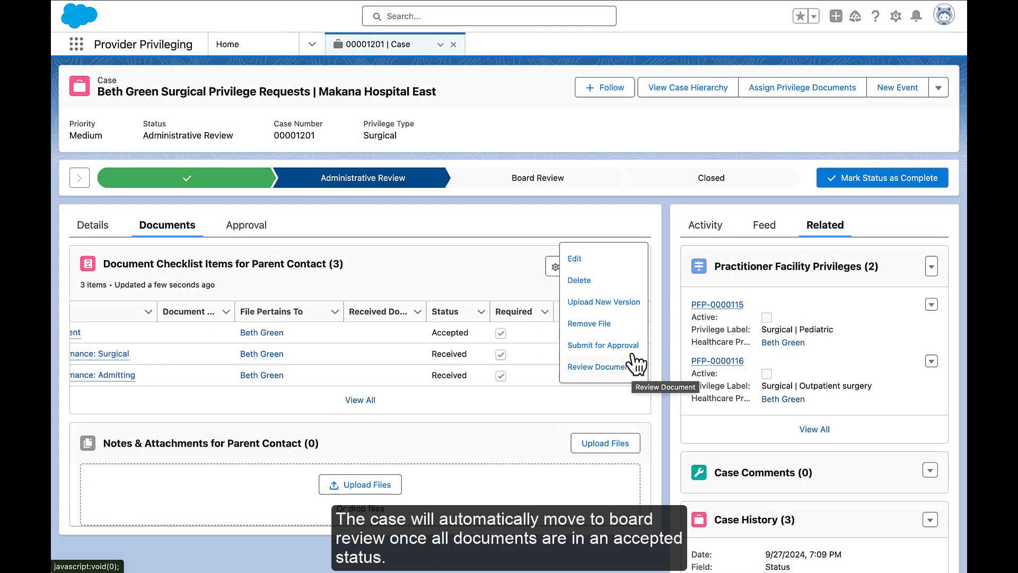
pyautogui.click(626, 260)
pyautogui.click(636, 231)
pyautogui.click(669, 343)
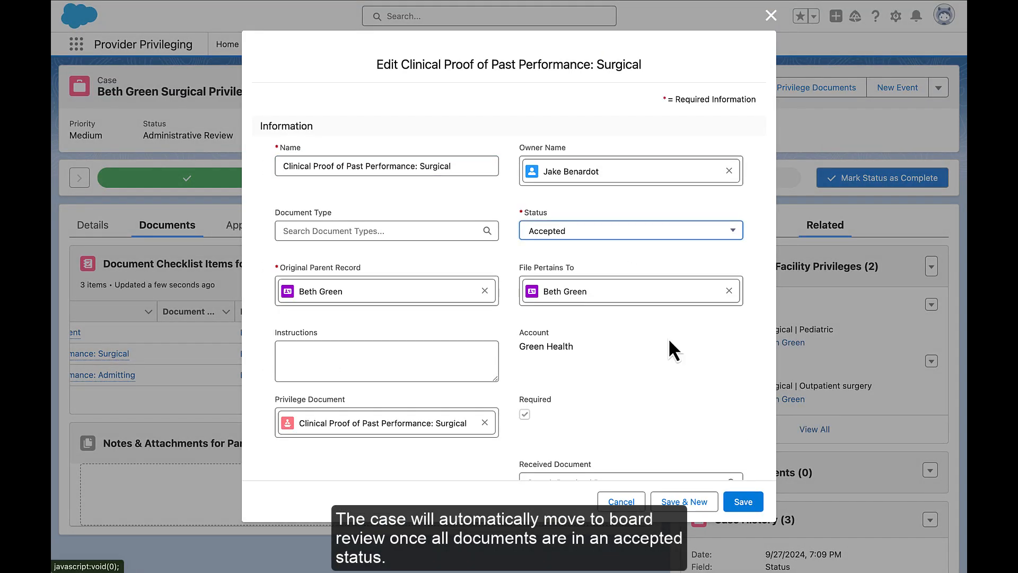
pyautogui.click(744, 503)
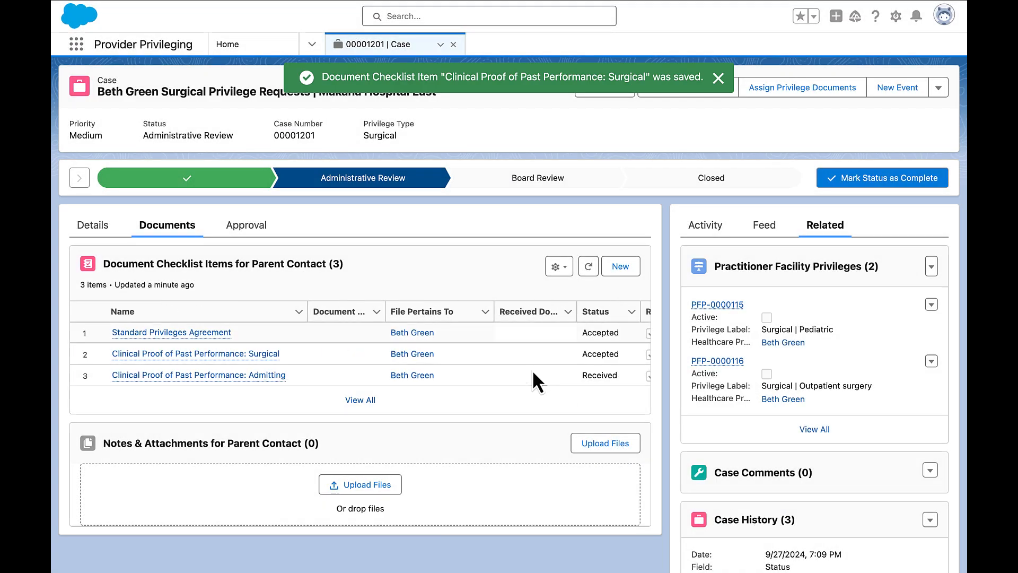
# Change the Clinical Proof of Past Performance: Admitting checklist item to Accepted status and save it.
pyautogui.hscroll(3, 533, 373)
pyautogui.click(629, 376)
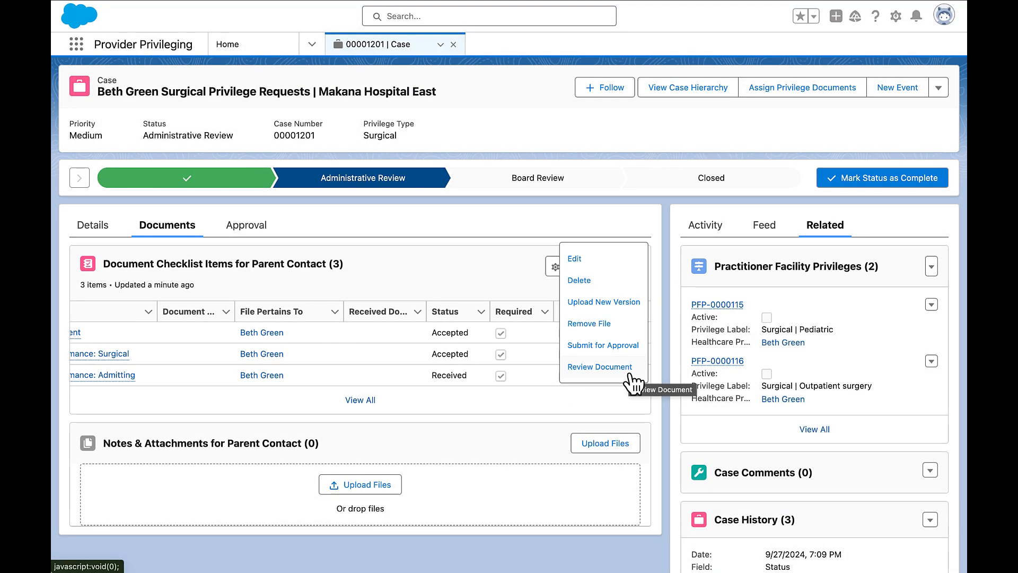
pyautogui.click(616, 259)
pyautogui.click(636, 232)
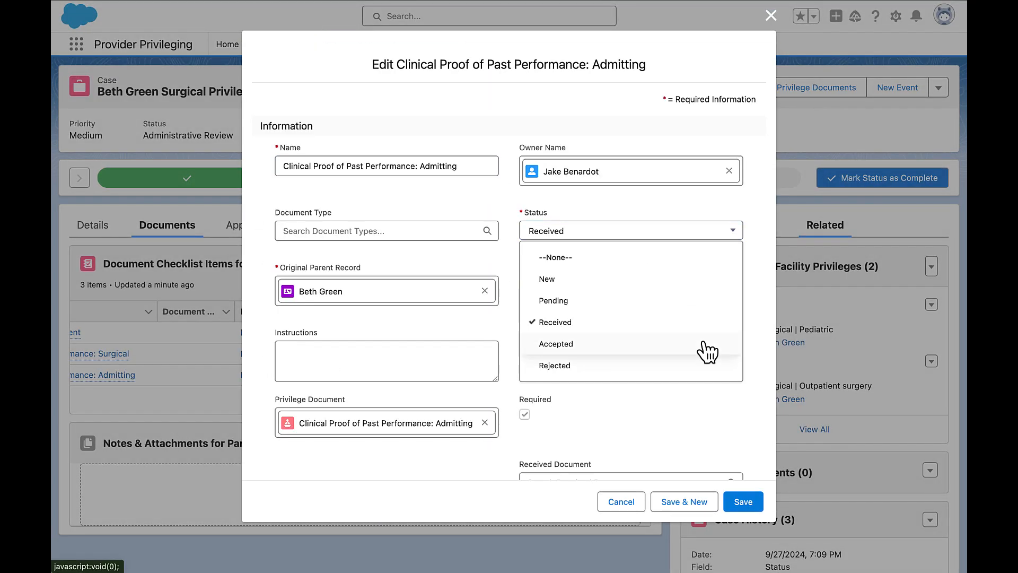
pyautogui.click(707, 350)
pyautogui.scroll(-3, 716, 381)
pyautogui.click(745, 501)
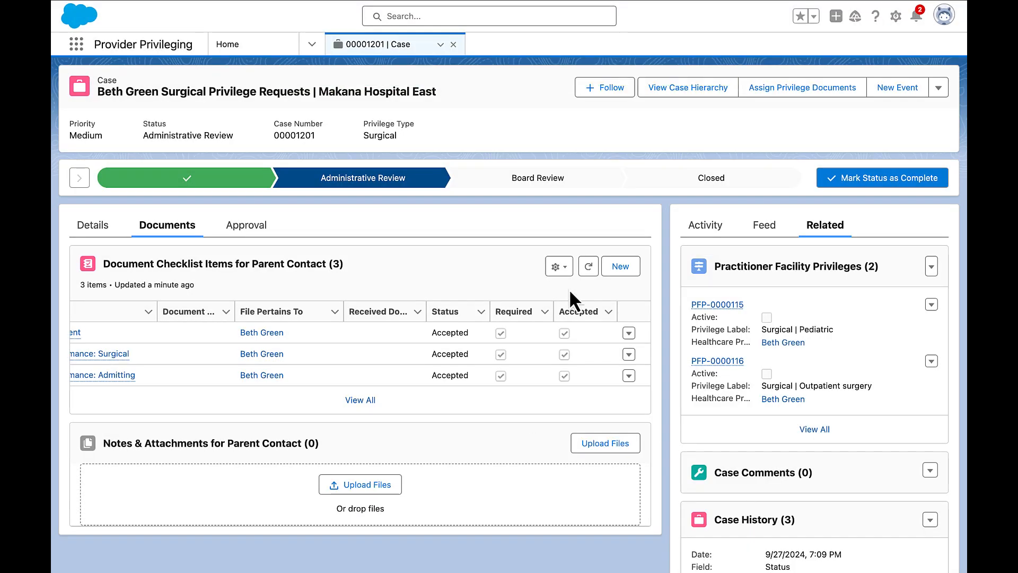
# Refresh the surgical case and inspect its case hierarchy, widening the columns to read the child cases' subjects and statuses.
pyautogui.click(440, 44)
pyautogui.click(427, 66)
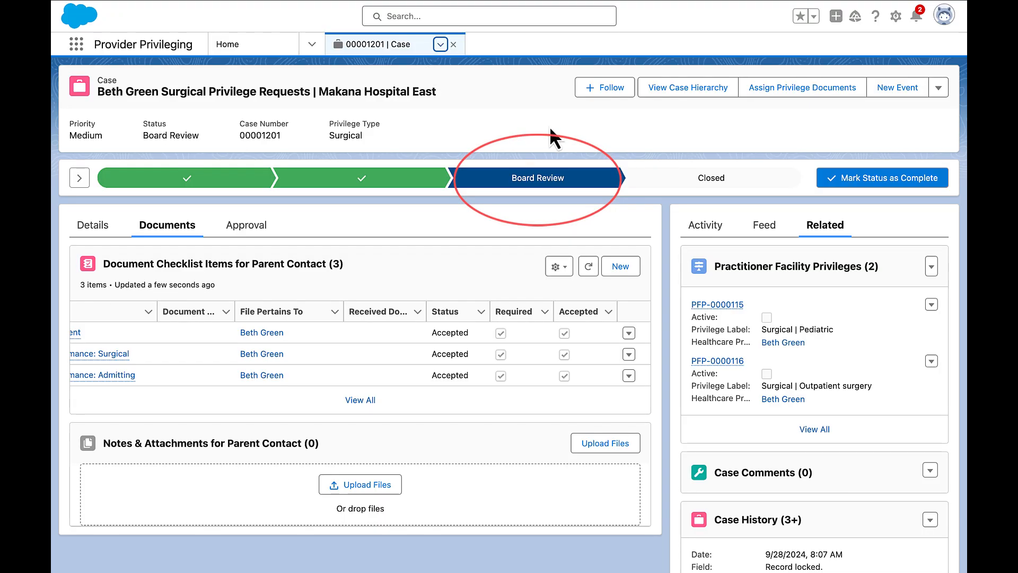
pyautogui.click(701, 91)
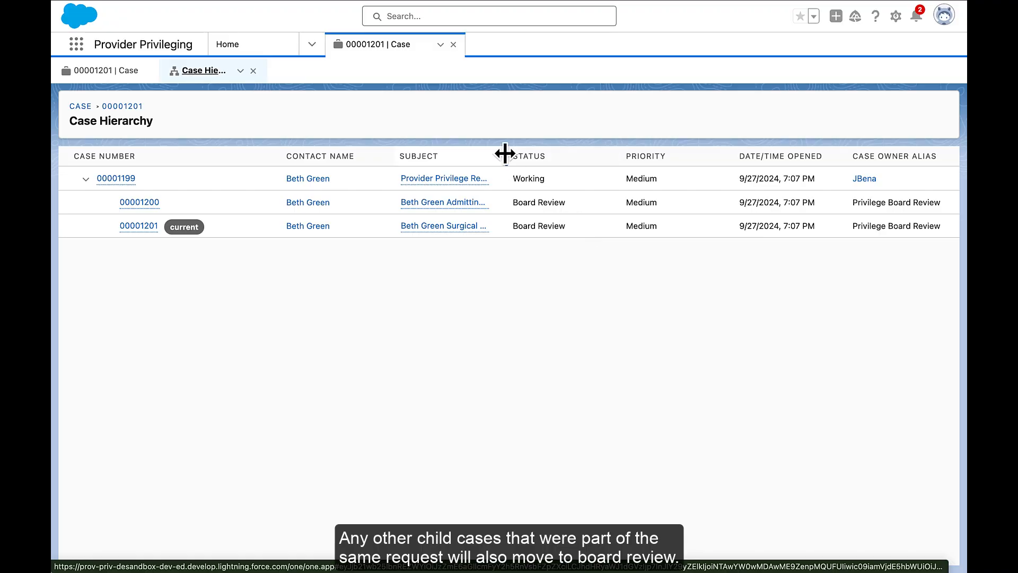
pyautogui.moveTo(519, 153); pyautogui.dragTo(572, 153)
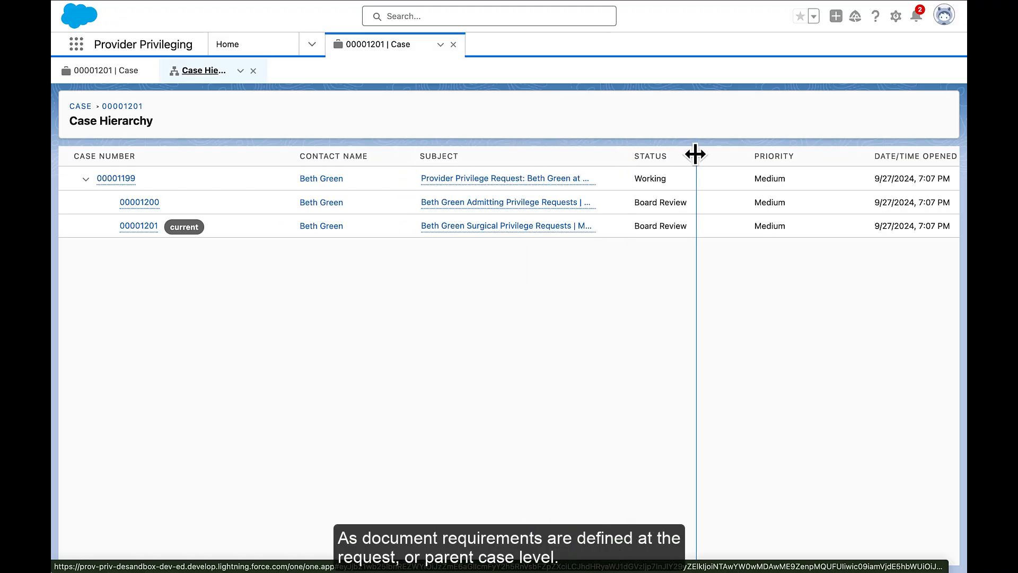
pyautogui.moveTo(696, 154); pyautogui.dragTo(696, 155)
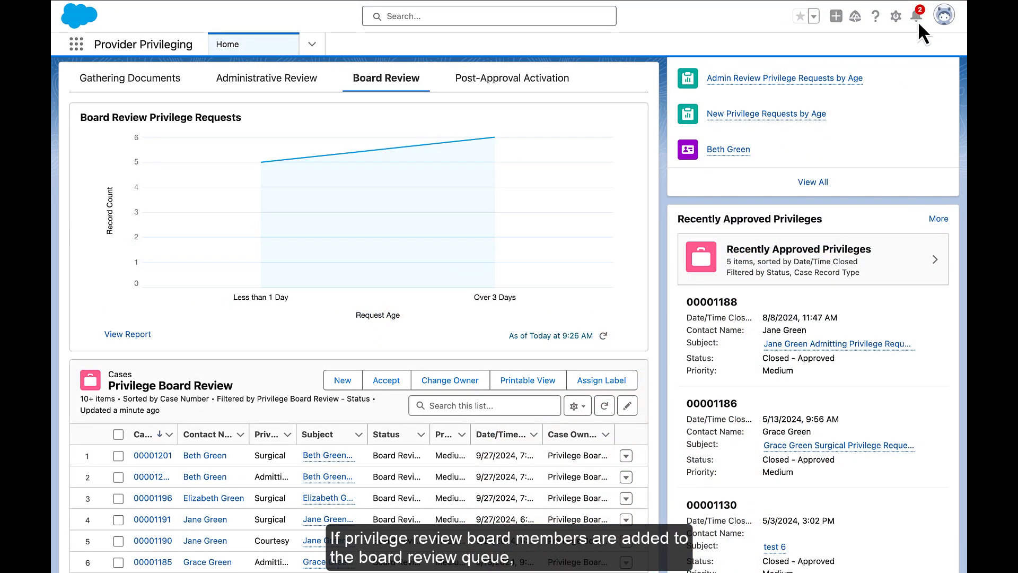
# Check the privilege review notifications and open the provider's surgical request case from the Privilege Board Review list.
pyautogui.click(917, 21)
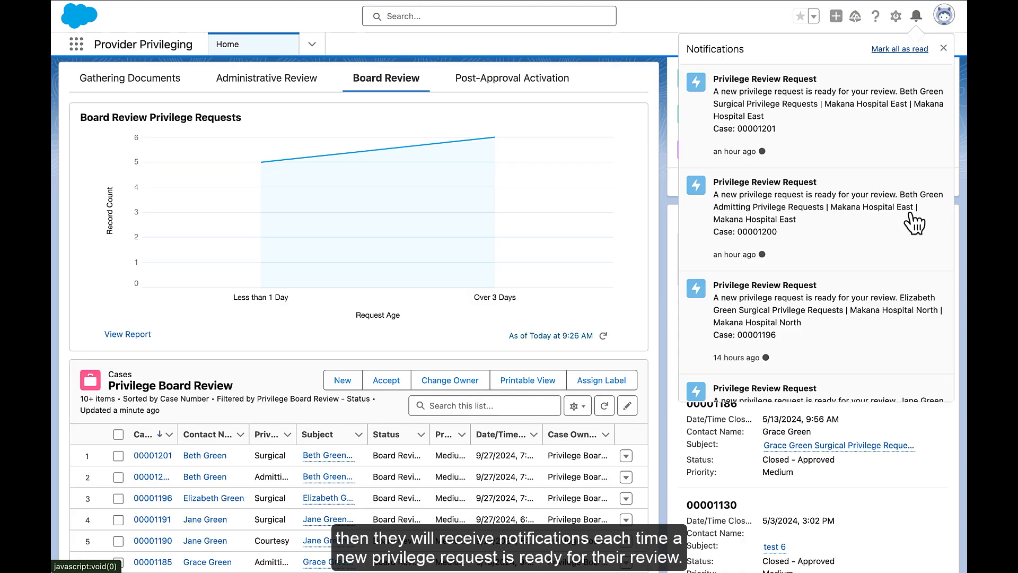
pyautogui.click(917, 17)
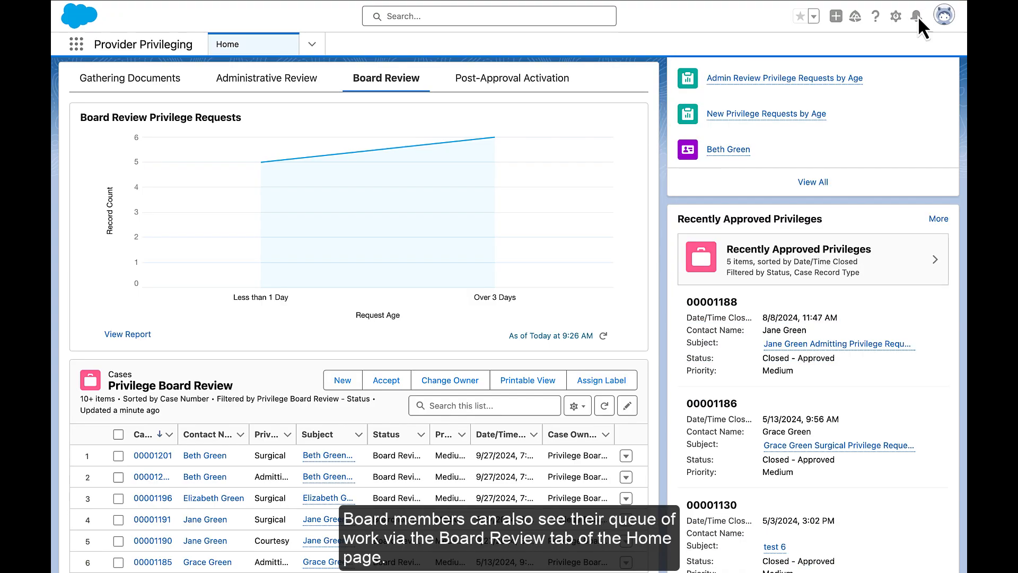
pyautogui.click(151, 457)
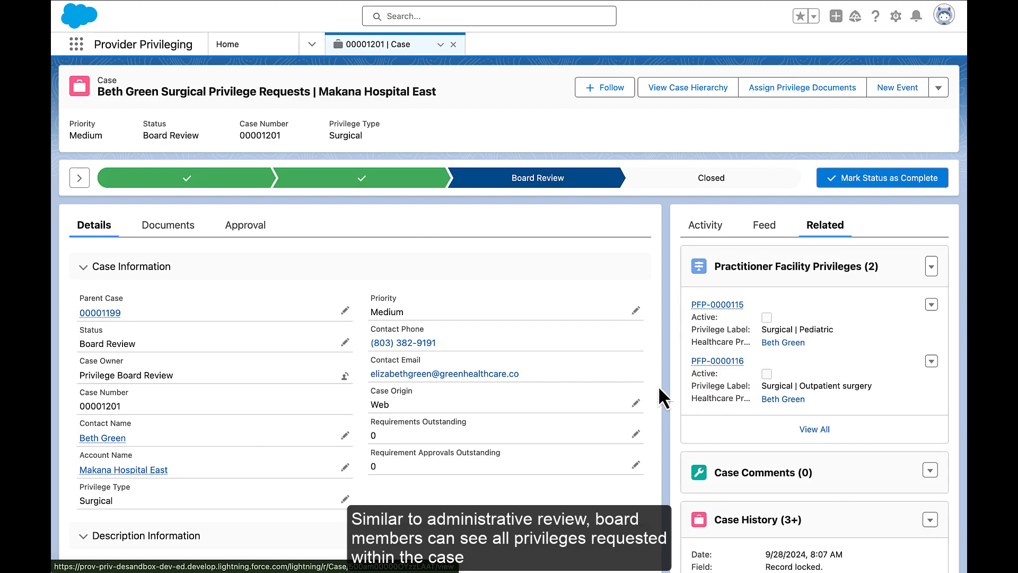
# Examine the board review case's document checklist items and the actions available for the Standard Privileges Agreement.
pyautogui.click(175, 226)
pyautogui.hscroll(5, 483, 357)
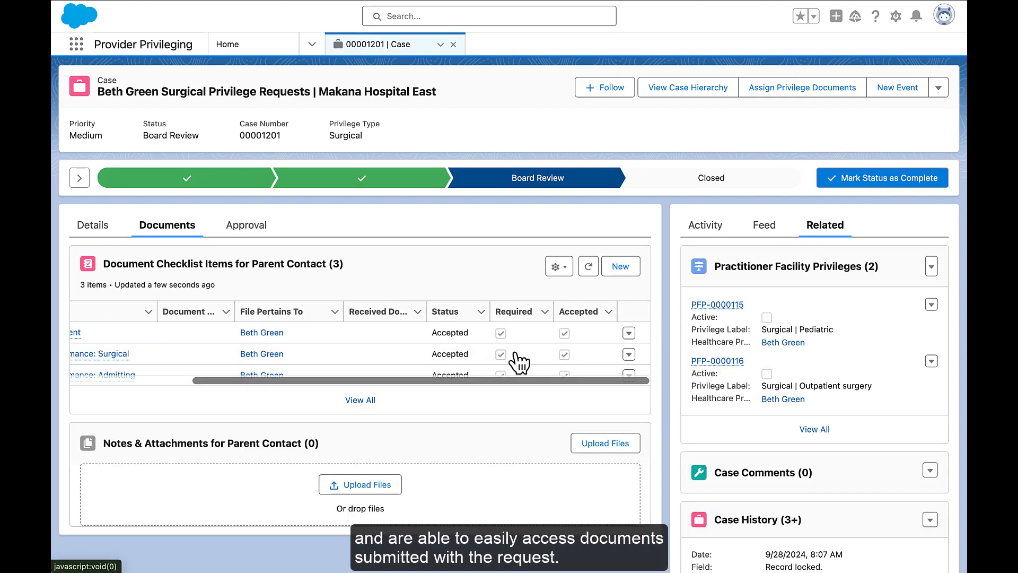
pyautogui.click(627, 333)
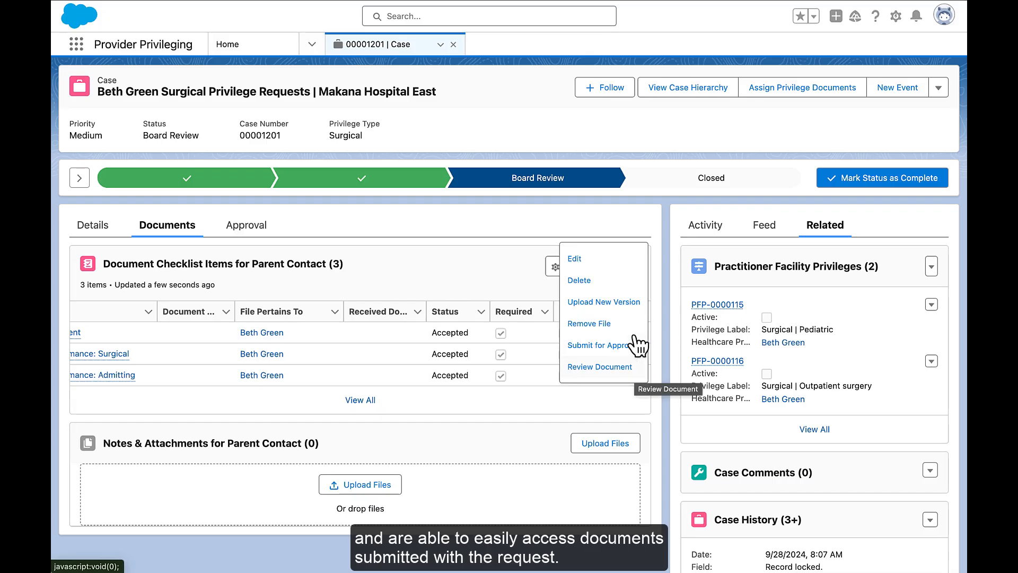
pyautogui.click(661, 335)
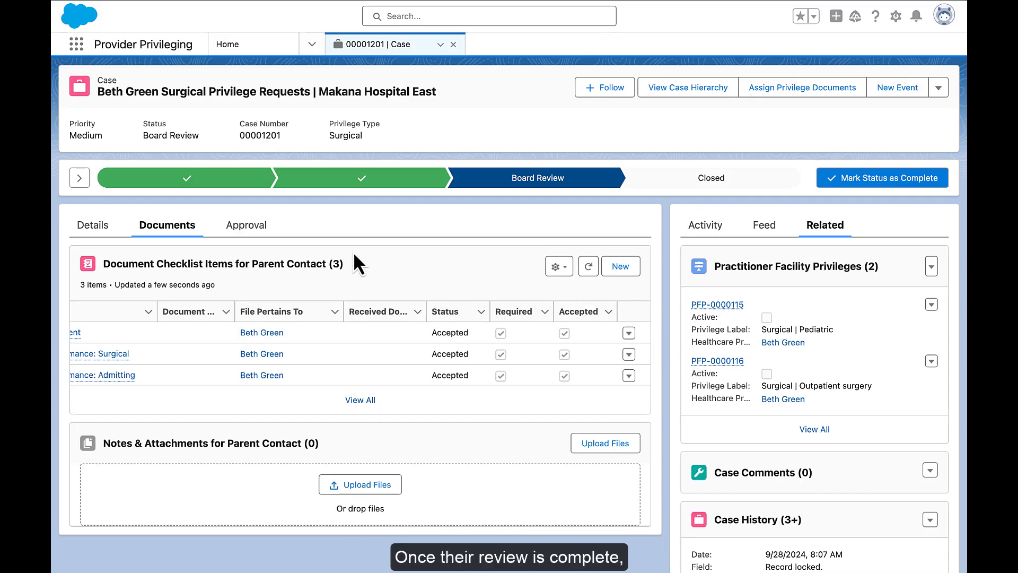
# Approve the surgical privilege case with the comment "Looks good!".
pyautogui.click(261, 241)
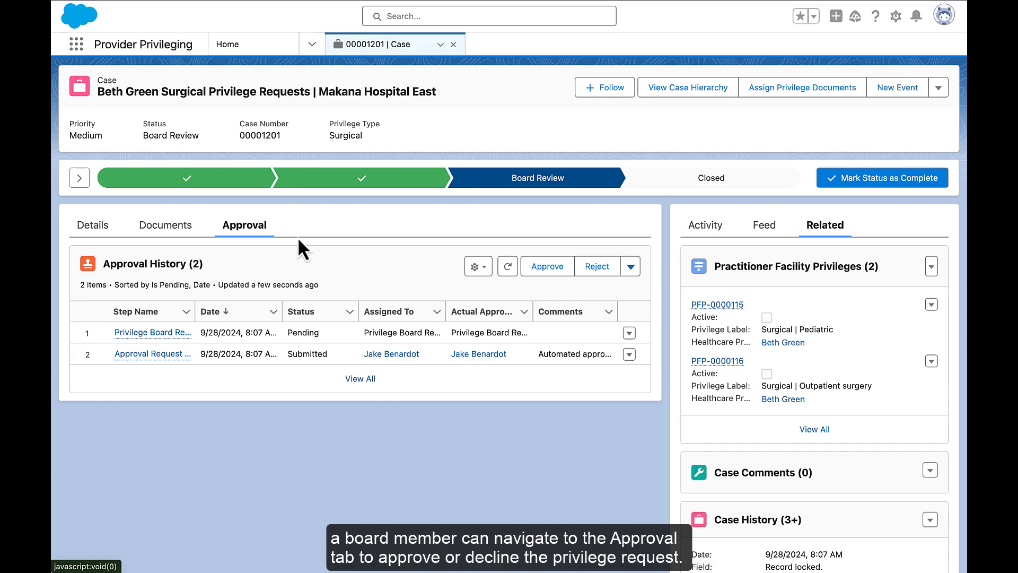
pyautogui.click(553, 266)
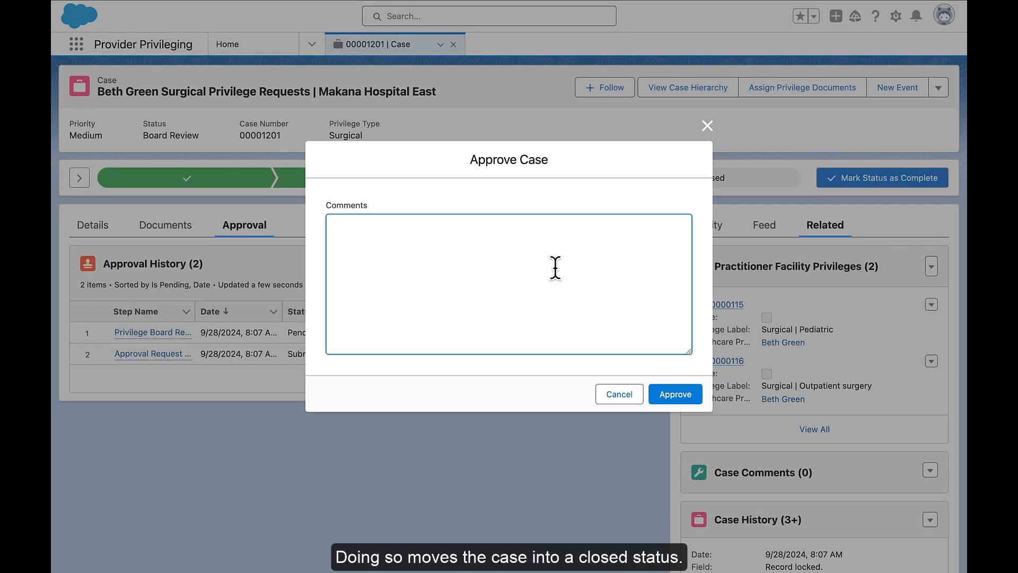
pyautogui.write('Looks good!')
pyautogui.click(673, 395)
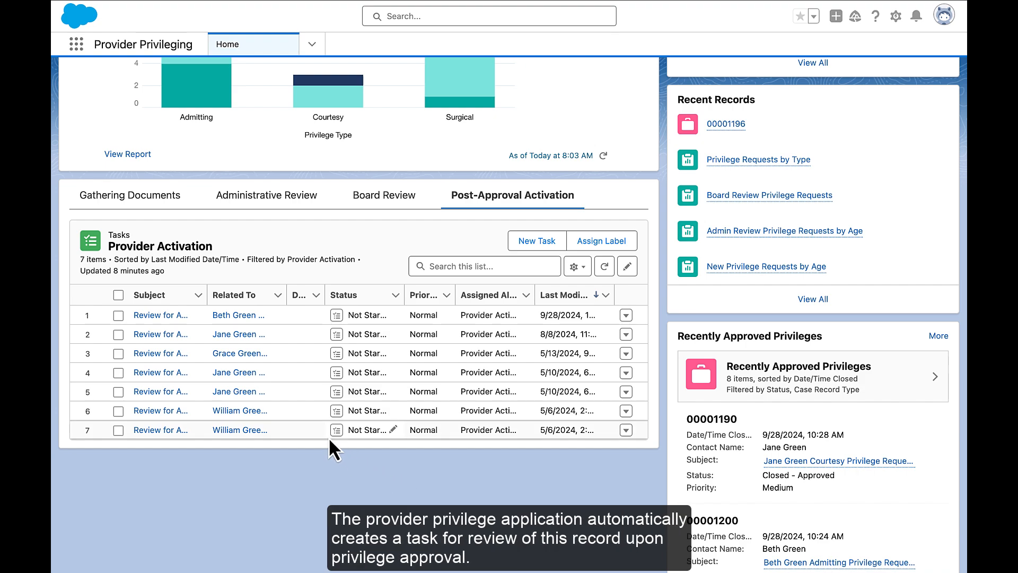
# Open the provider's Makana Hospital East facility record from the newest Provider Activation task, mark it Active with Effective From 9/28/2024, and save.
pyautogui.click(242, 316)
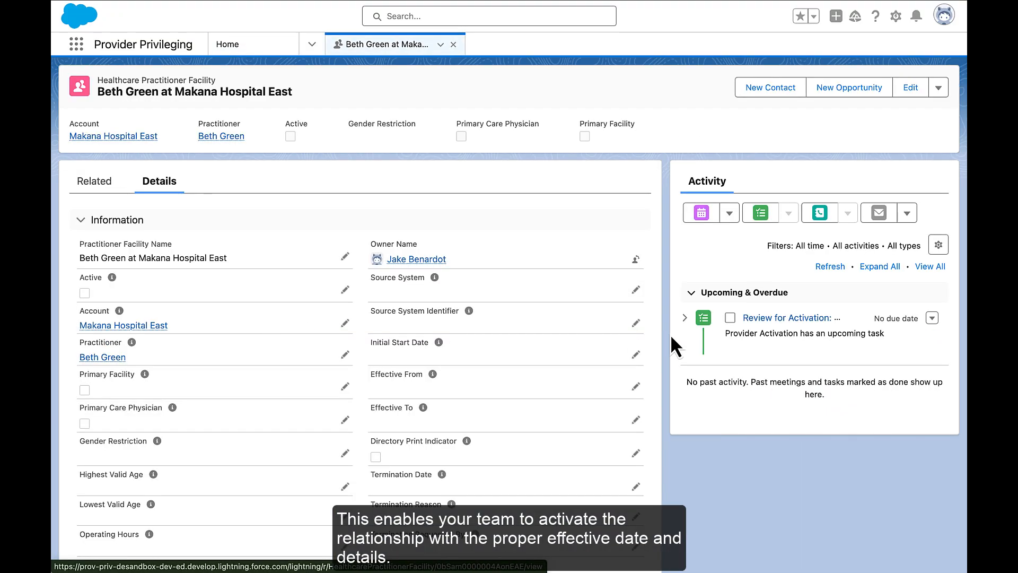
pyautogui.click(345, 290)
pyautogui.click(89, 319)
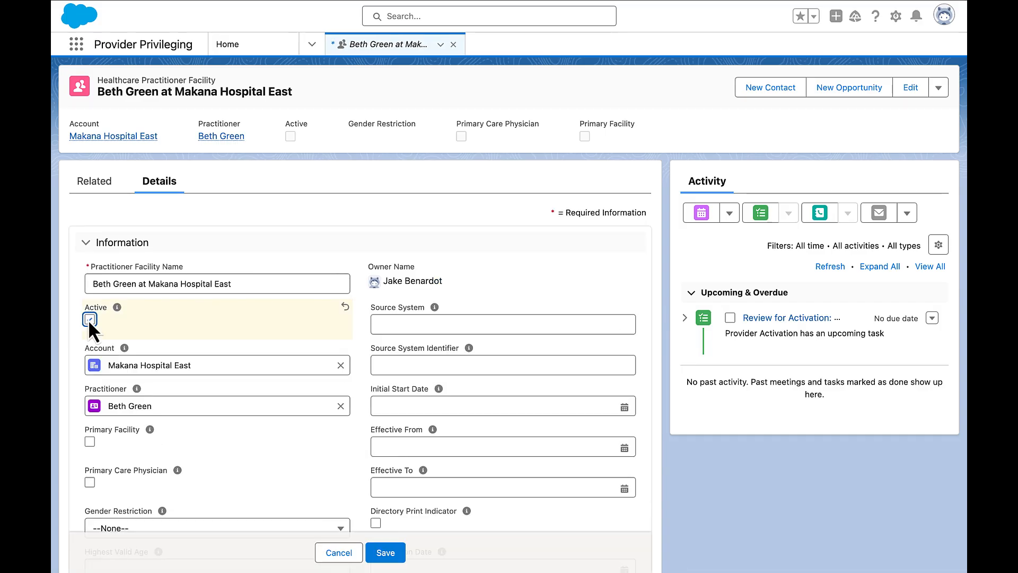
pyautogui.click(404, 445)
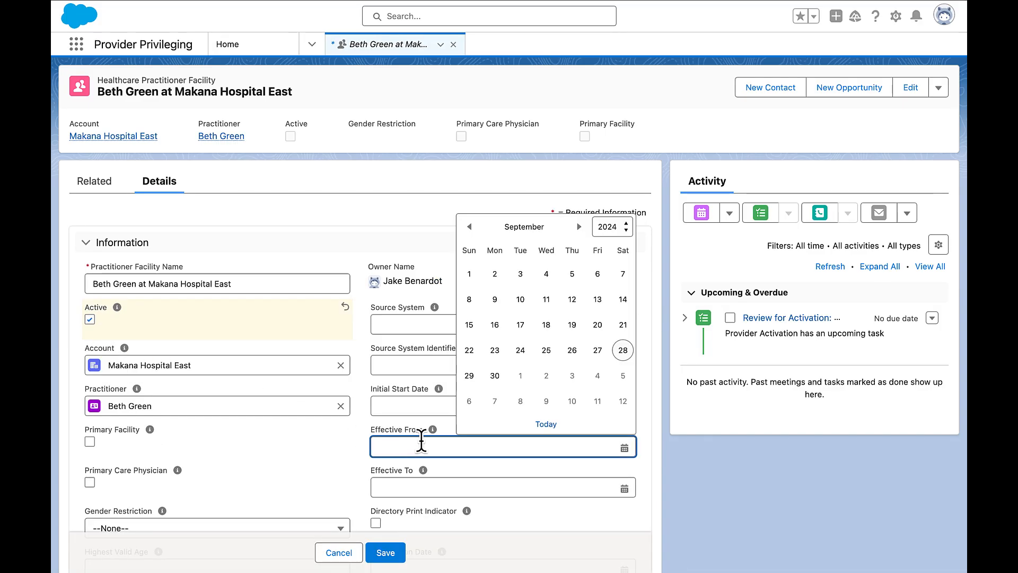
pyautogui.click(546, 424)
pyautogui.click(383, 556)
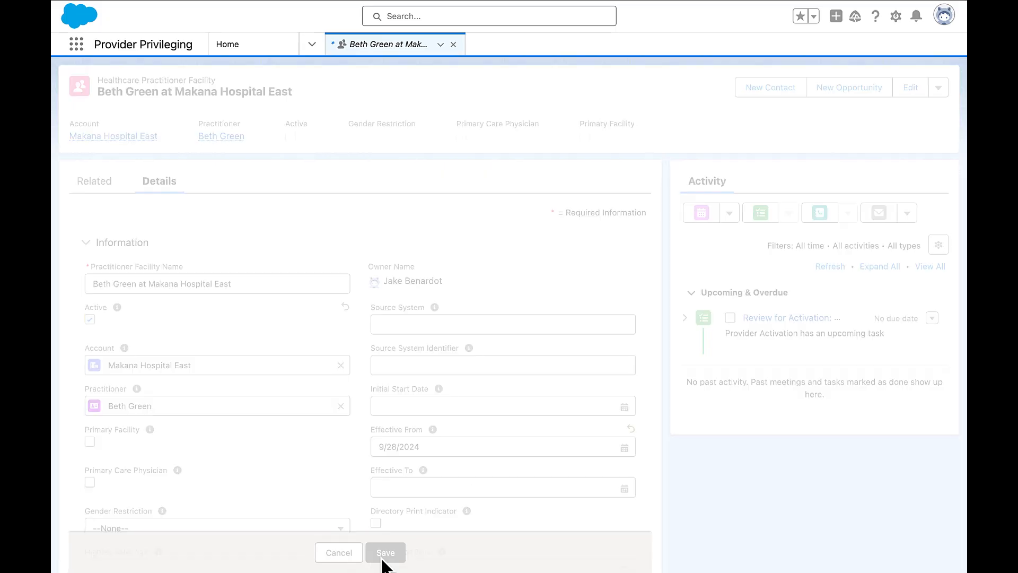